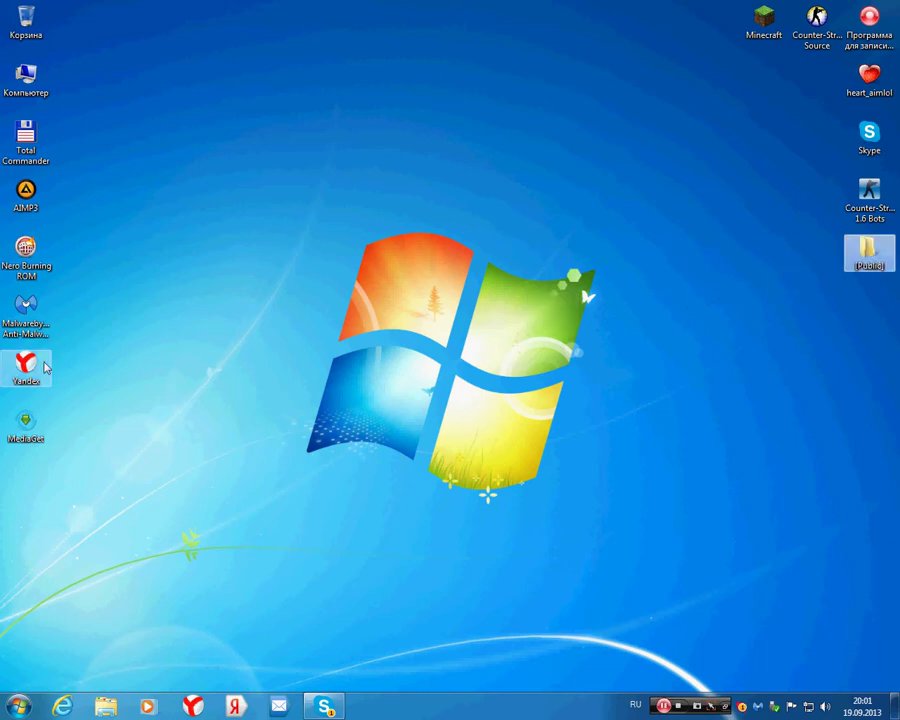
Step: Open the GHW_Weapon_Replacement page on cs-strikez.org in the Yandex browser and download the plugin archive
right_click(36, 370)
click(103, 430)
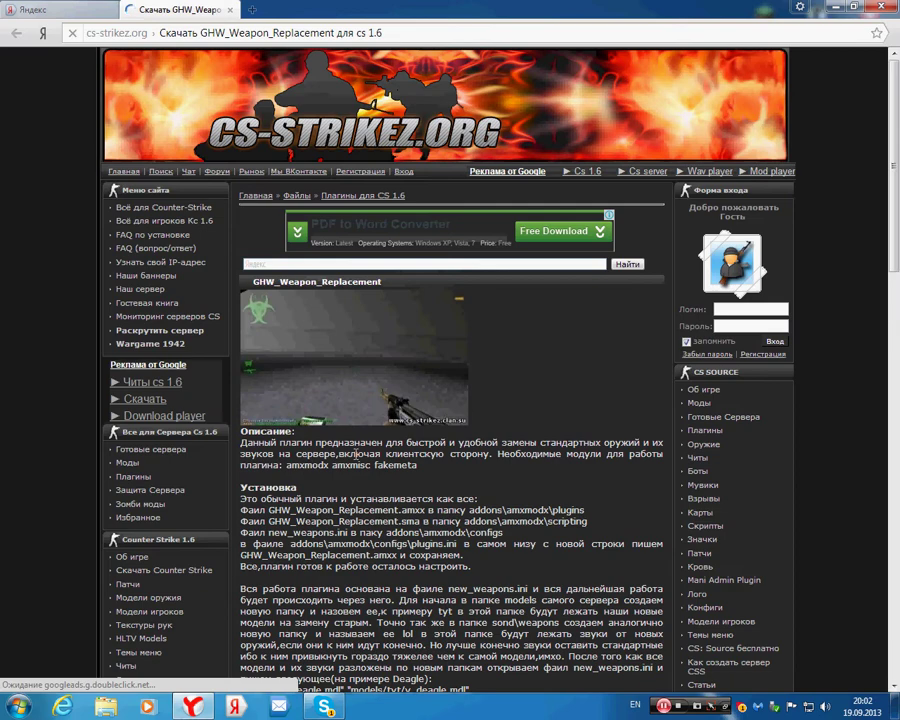
scroll(356, 453, down, 10)
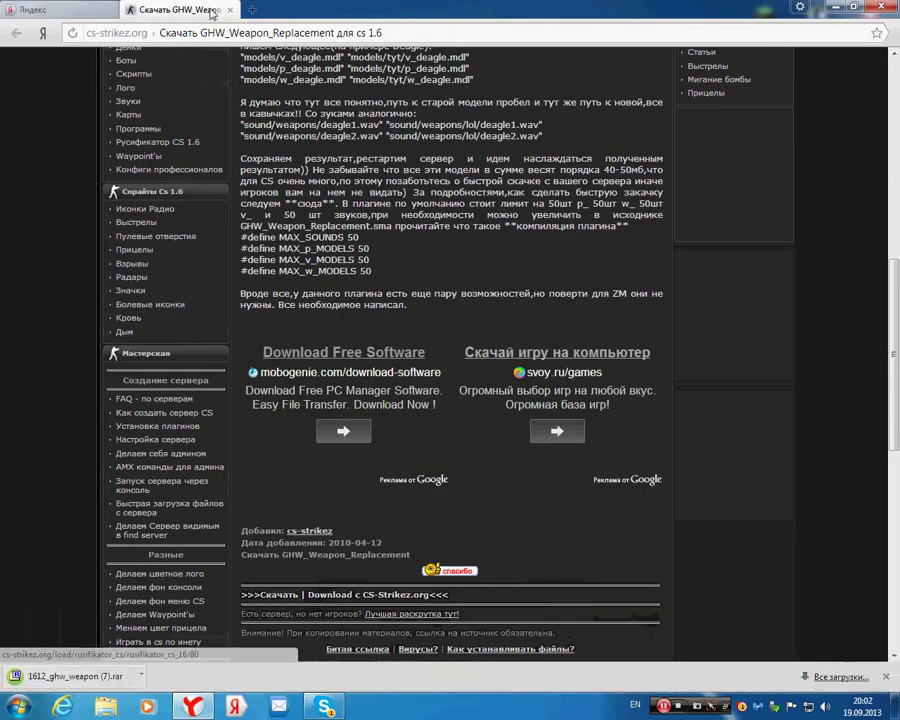
middle_click(211, 12)
Step: Open the downloaded archive 1612_ghw_weapon (7).rar and extract the two GHW_Weapon_Replacement files and new_weapons to the desktop
click(75, 676)
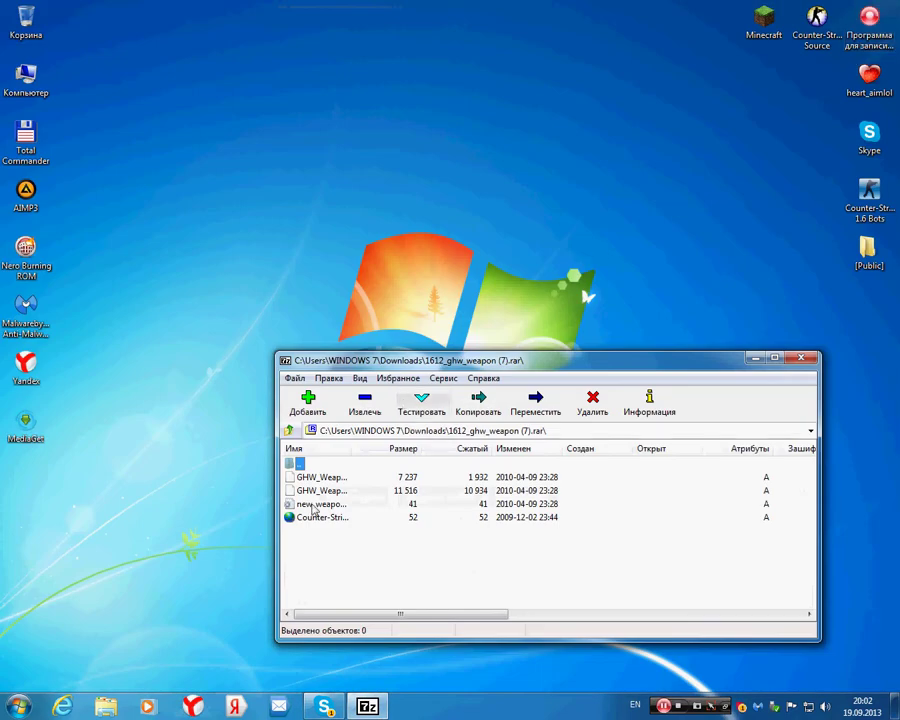
drag(427, 506, 372, 236)
click(801, 358)
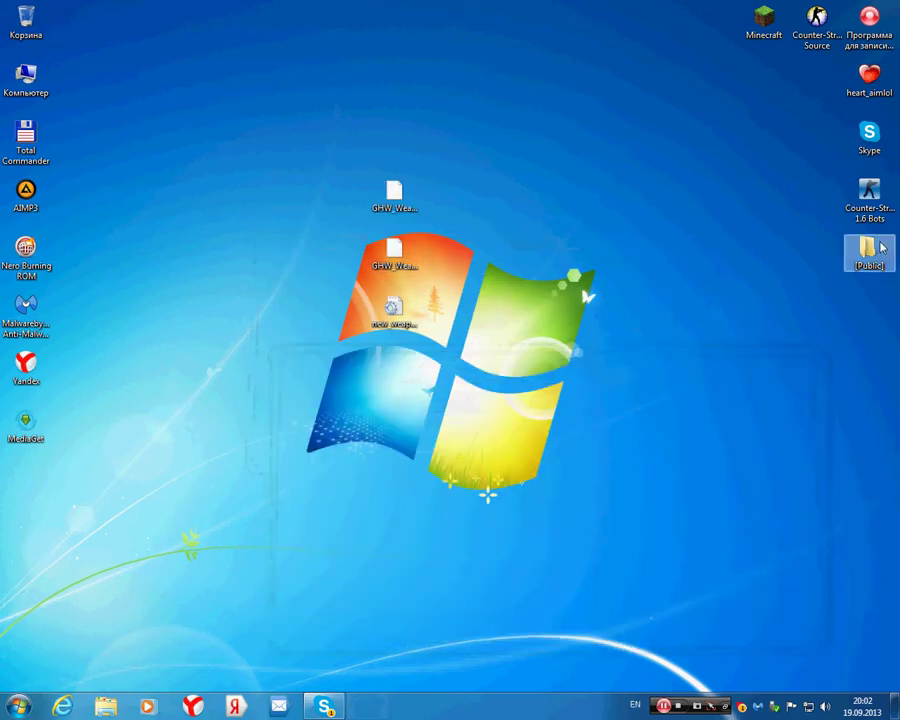
Step: Open the [Public] server folder at cstrike/addons/amxmodx/scripting and place its window below the extracted plugin files
double_click(866, 250)
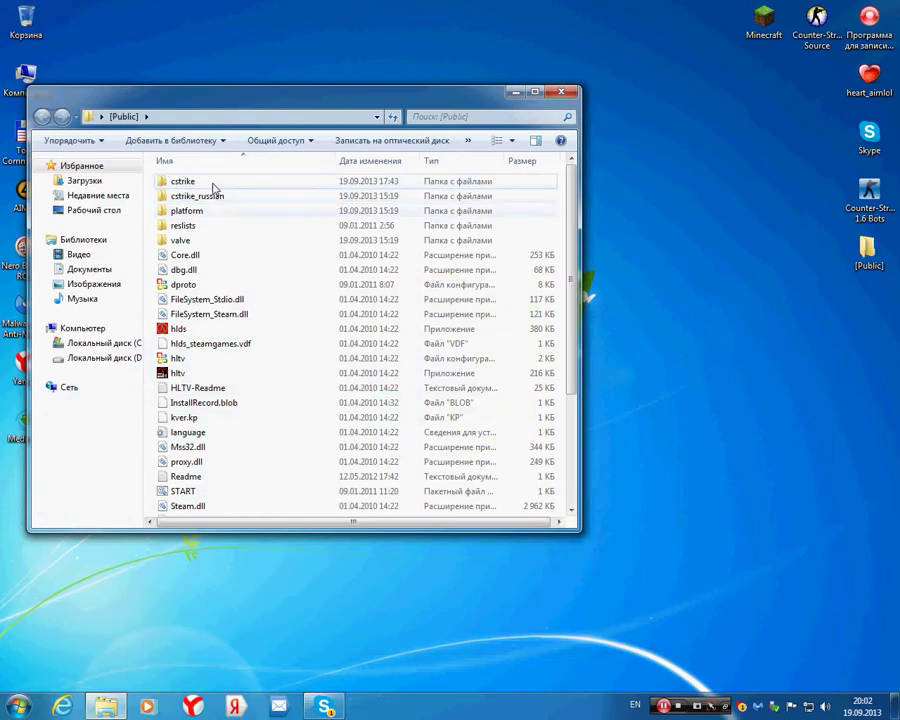
double_click(213, 184)
double_click(212, 183)
click(213, 180)
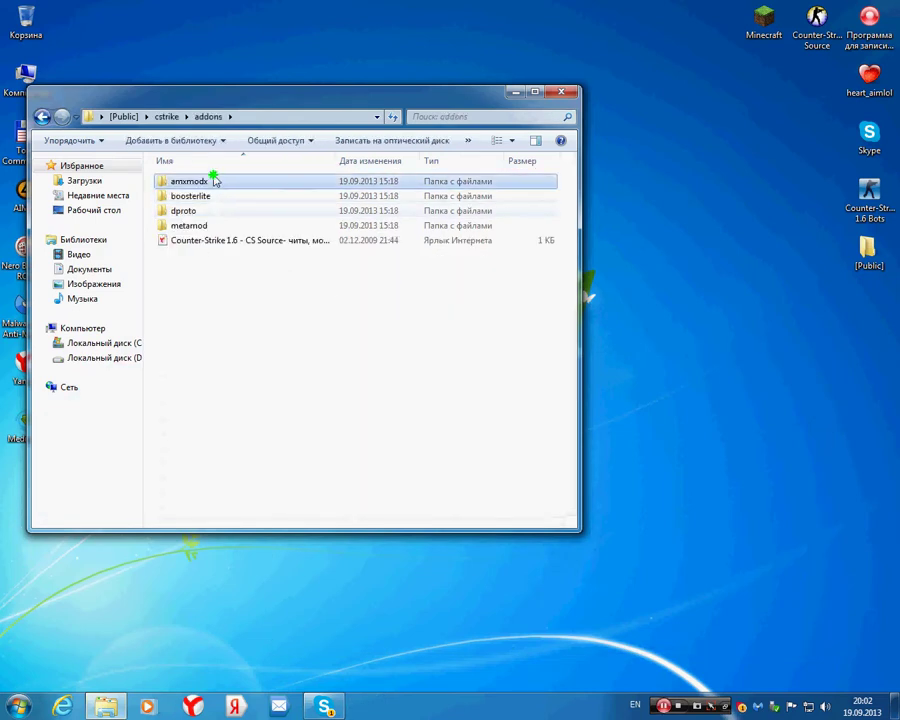
double_click(213, 181)
double_click(219, 268)
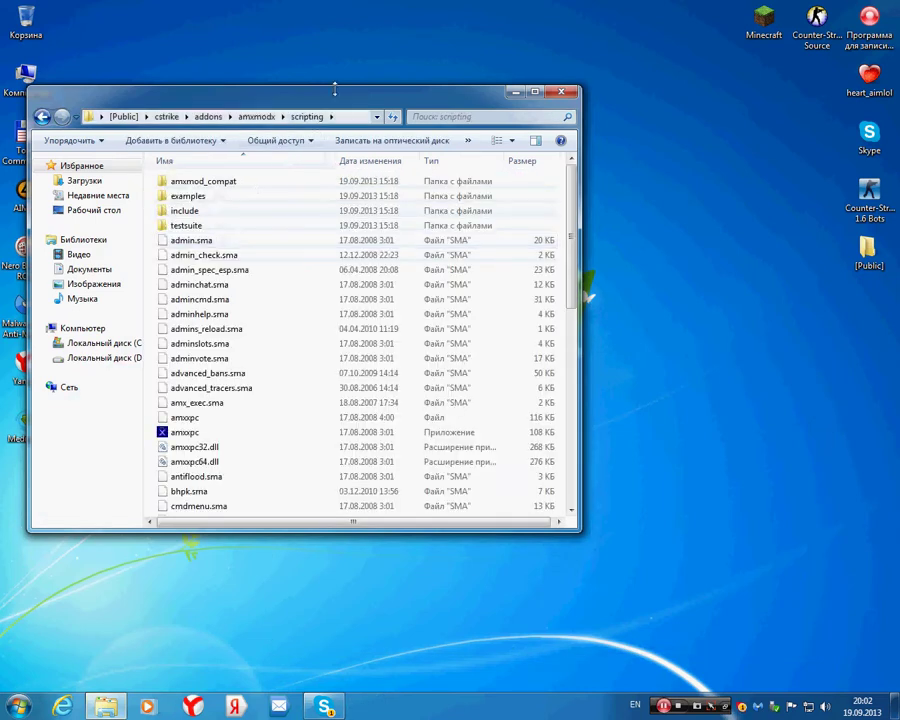
drag(341, 96, 448, 322)
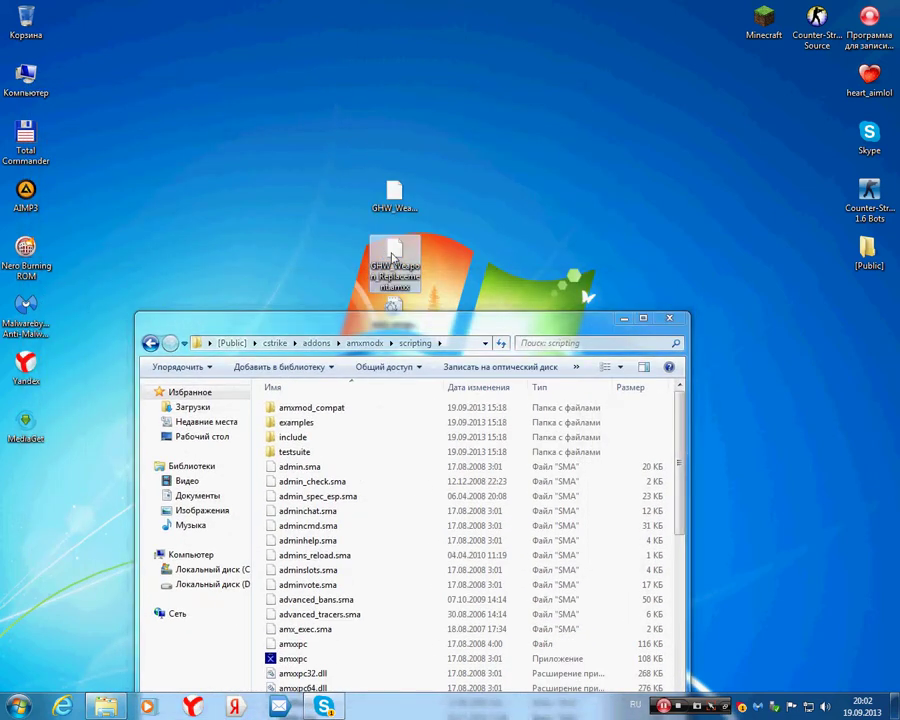
Step: Identify GHW_Weapon_Replacement.sma on the desktop and find its copy in the scripting folder
drag(403, 258, 397, 215)
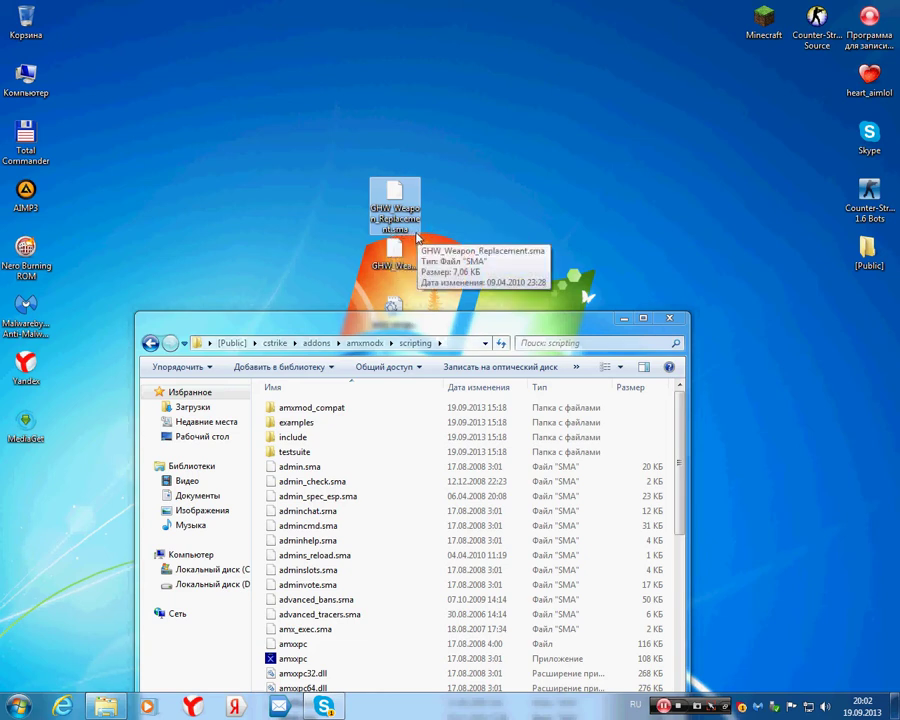
drag(406, 208, 378, 204)
drag(680, 462, 689, 598)
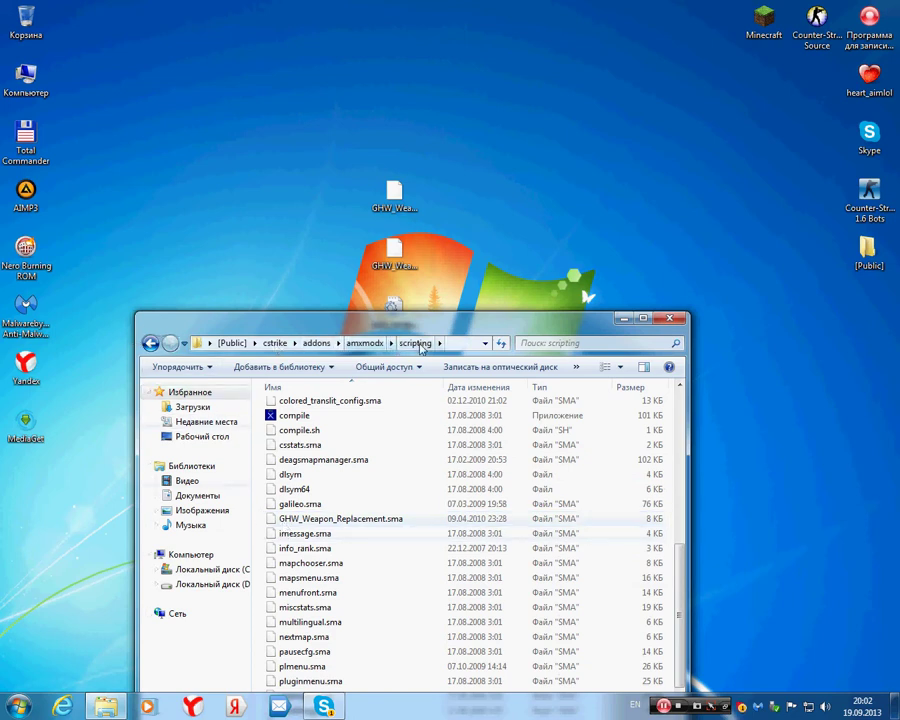
Step: Open the amxmodx plugins folder and identify GHW_Weapon_Replacement.amxx on the desktop as the file belonging there
click(149, 343)
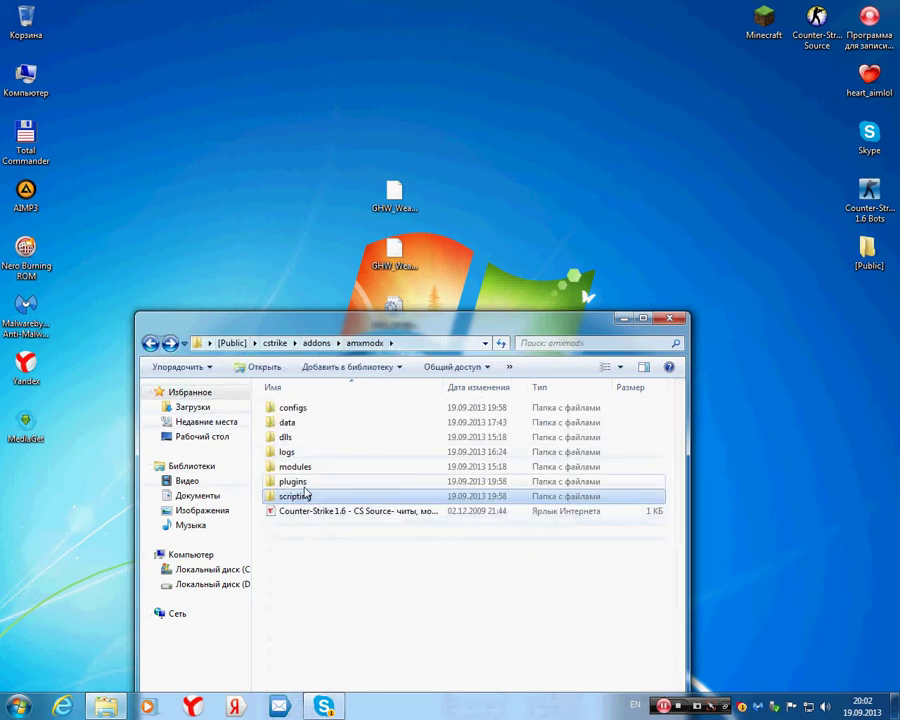
double_click(304, 486)
click(394, 268)
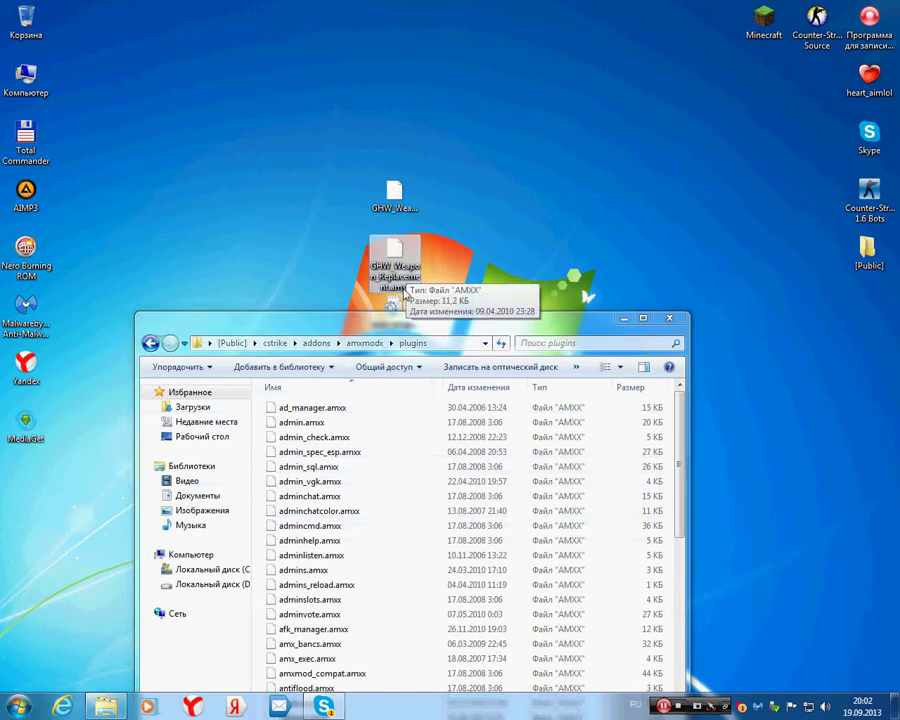
drag(401, 278, 386, 254)
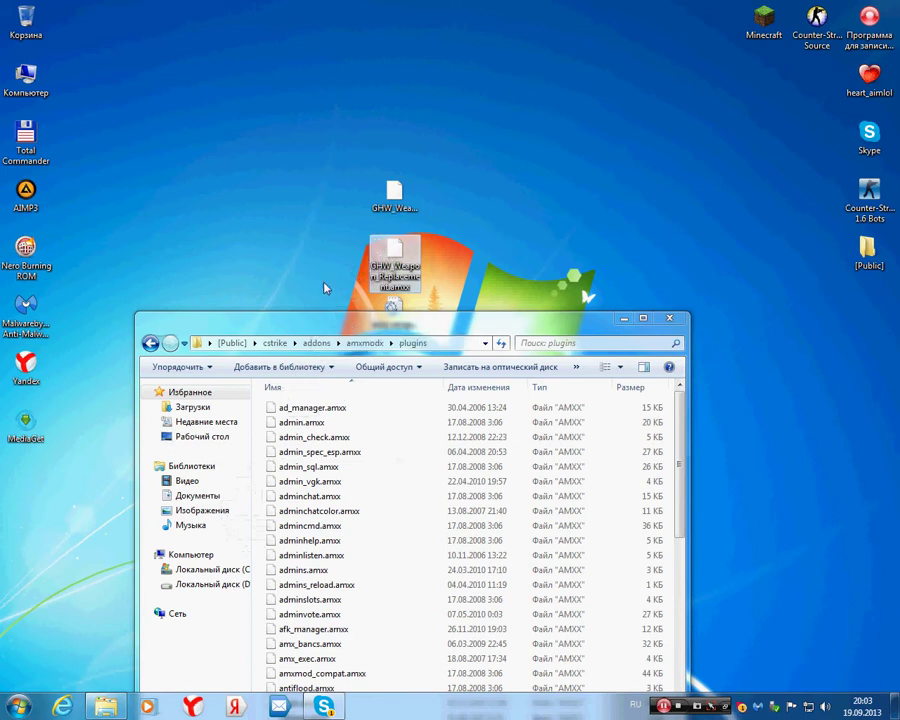
Step: Open the amxmodx configs folder and lower its window to uncover the new_weapons file on the desktop
click(152, 343)
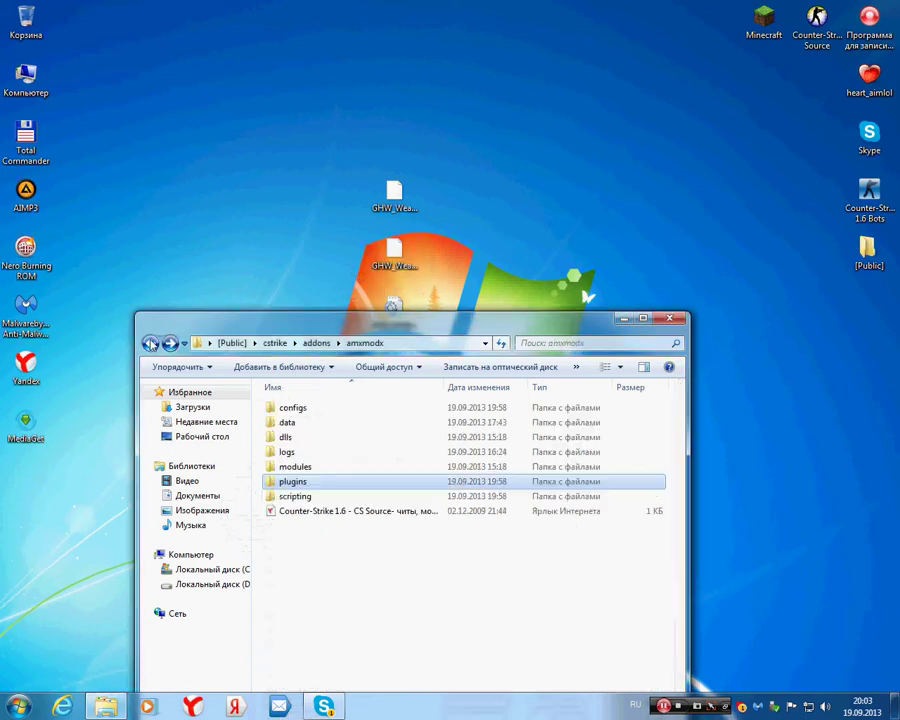
double_click(308, 408)
drag(578, 333, 583, 369)
mouse_move(400, 316)
mouse_down()
mouse_move(419, 310)
mouse_move(402, 446)
mouse_move(262, 618)
mouse_move(274, 543)
mouse_move(262, 542)
mouse_move(436, 318)
mouse_move(420, 318)
mouse_move(408, 191)
mouse_move(428, 170)
mouse_move(385, 325)
mouse_up()
Step: Delete the three extracted plugin files from the desktop and empty the Recycle Bin
right_click(405, 327)
click(438, 494)
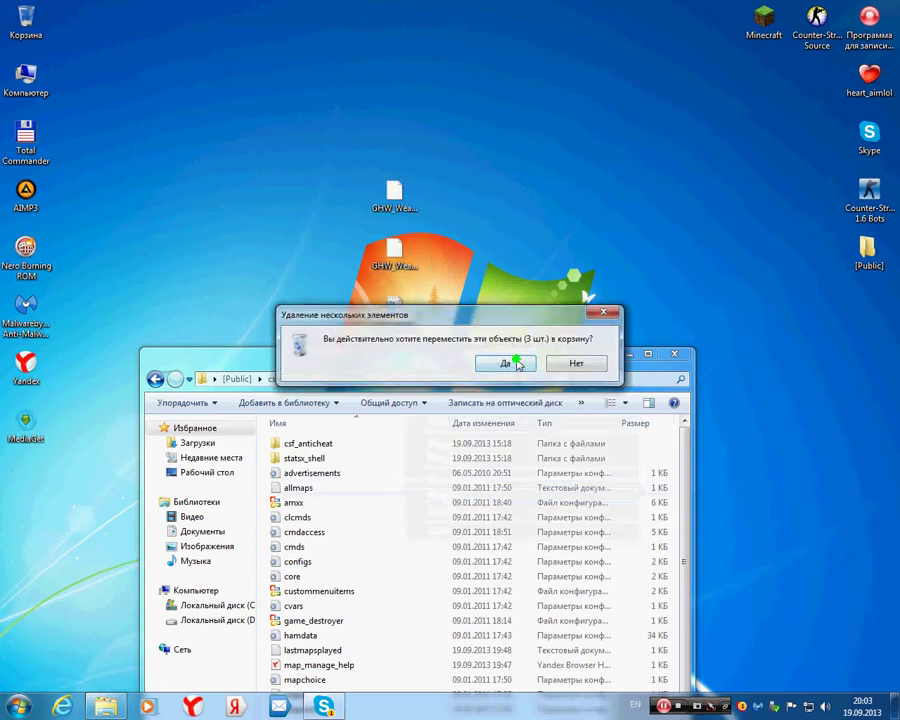
click(510, 306)
right_click(33, 18)
click(81, 44)
click(504, 360)
Step: Raise the configs folder window and open the new_weapons file from it
drag(450, 356, 444, 100)
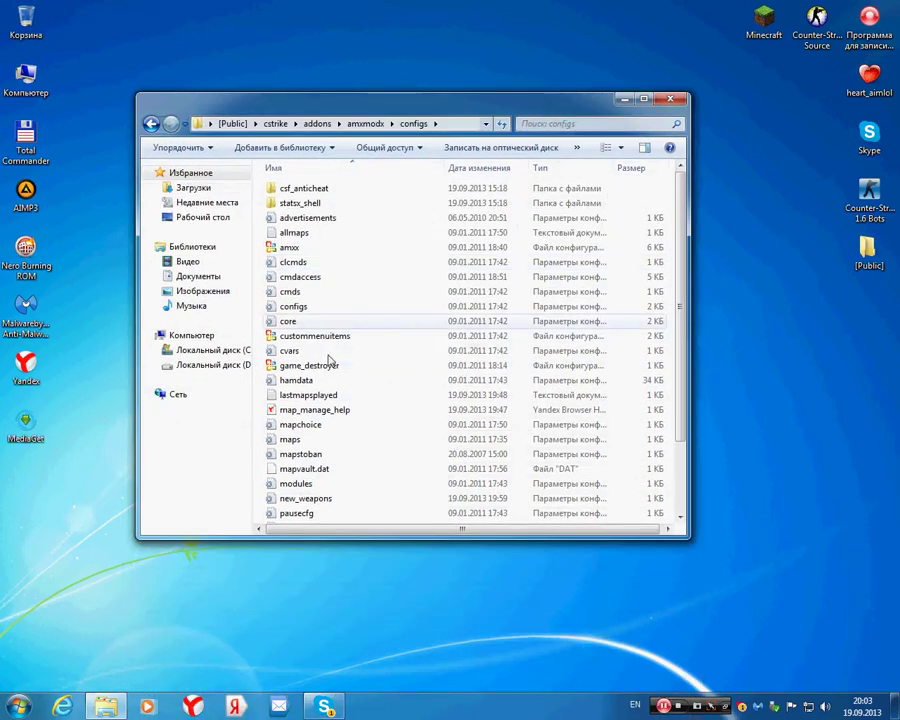
double_click(296, 502)
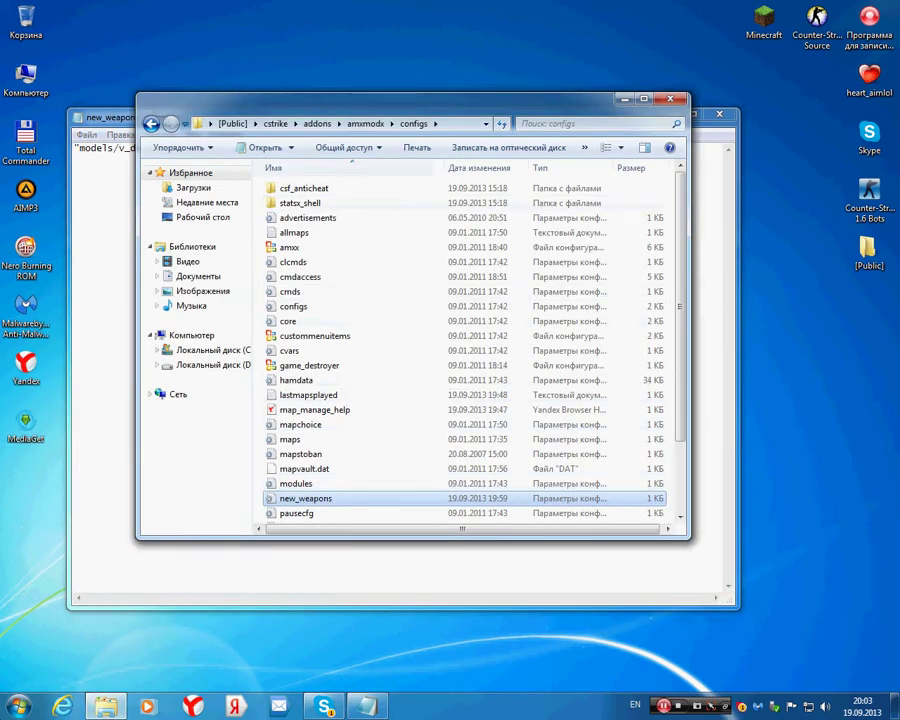
Step: Find the archive "дигл с лазером" in the Downloads folder and open it
click(18, 706)
click(233, 497)
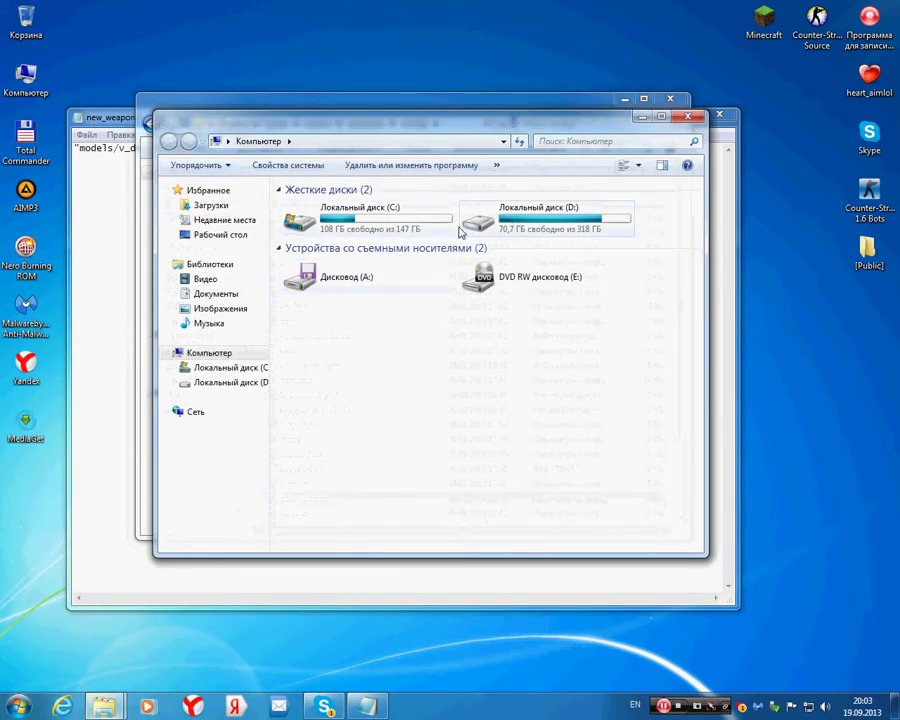
click(231, 204)
drag(697, 225, 692, 518)
double_click(516, 456)
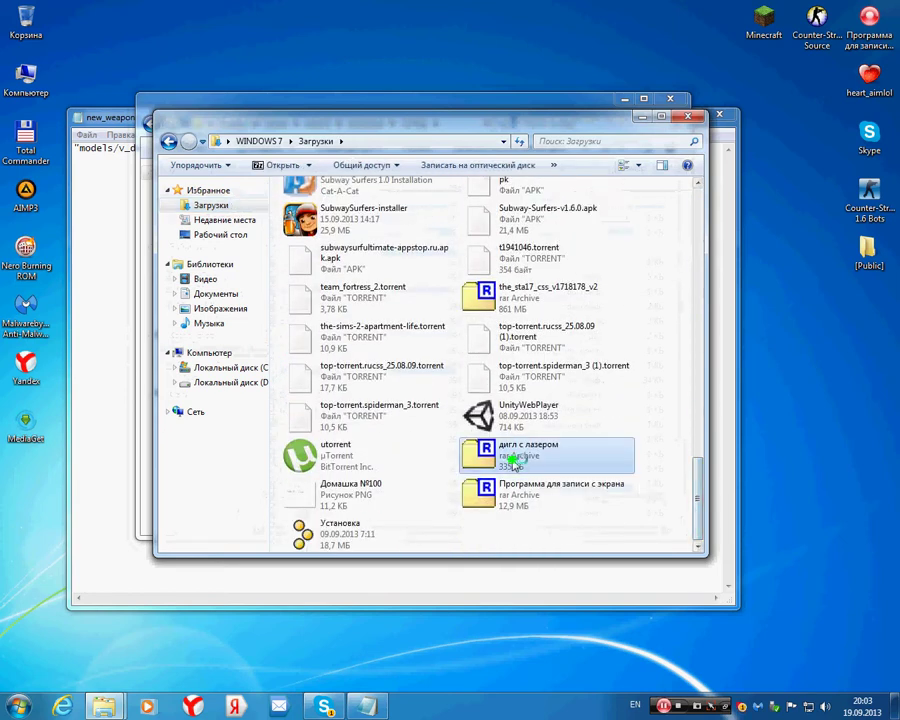
Step: Examine the model file names v_deagle.mdl and w_deagle.mdl in the archive, then minimize it and close Downloads
click(341, 479)
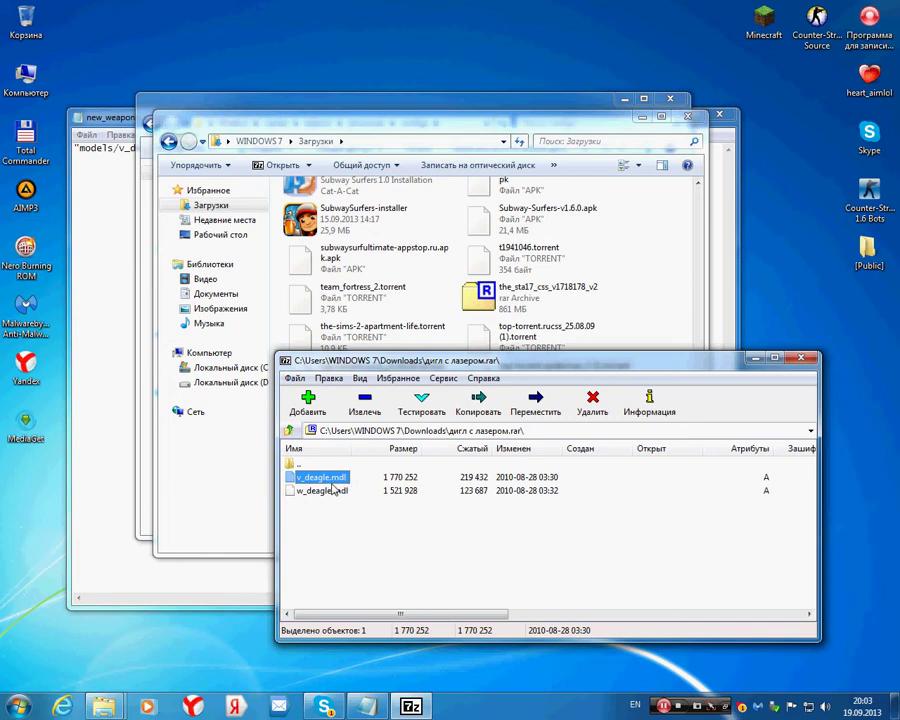
click(299, 497)
click(303, 479)
right_click(338, 474)
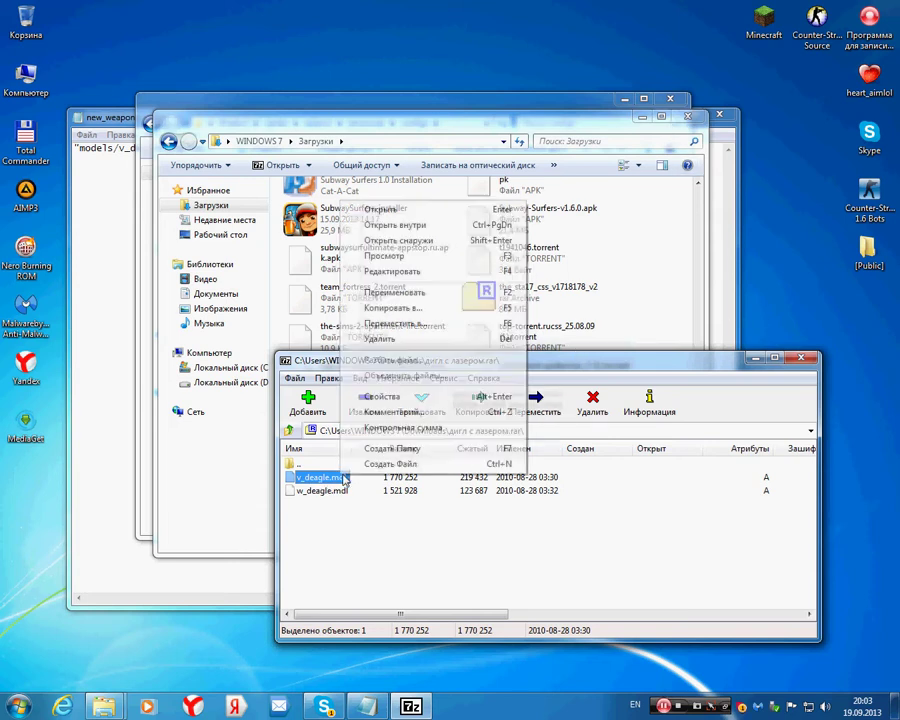
key(Escape)
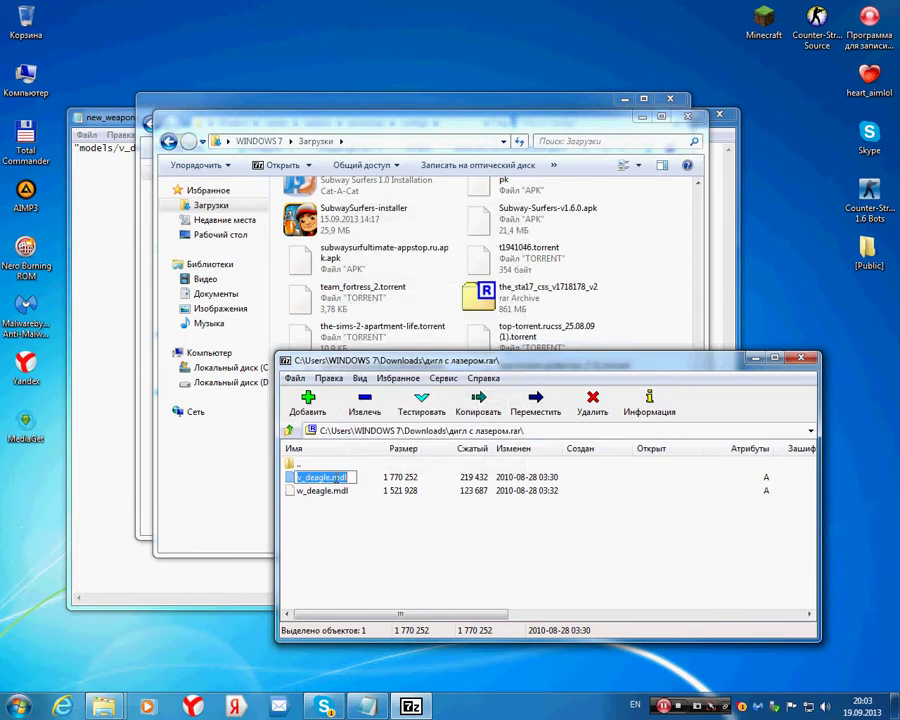
right_click(341, 478)
key(Escape)
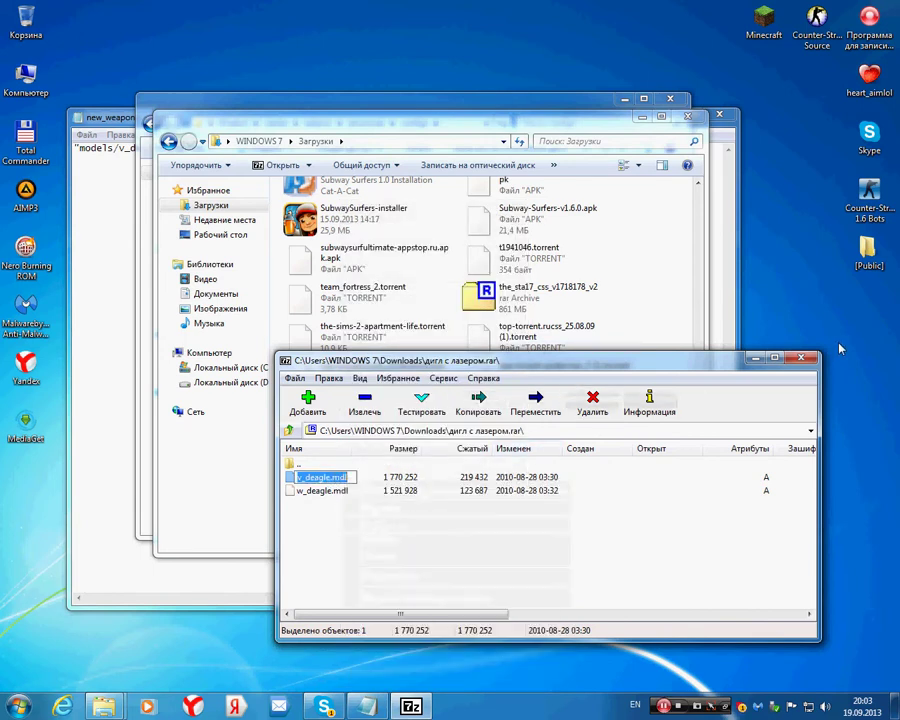
click(756, 359)
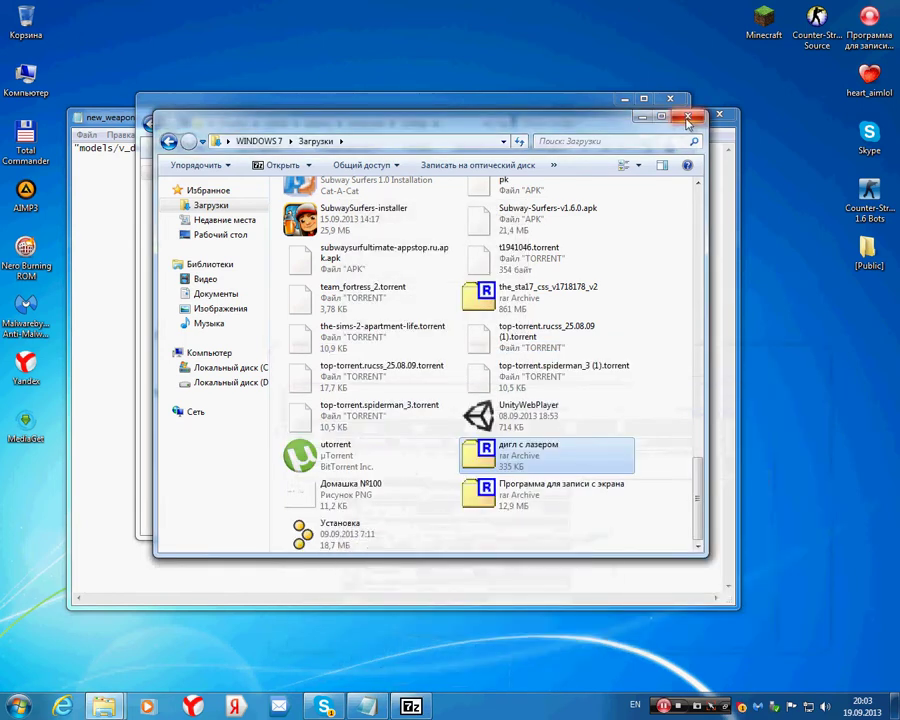
click(687, 118)
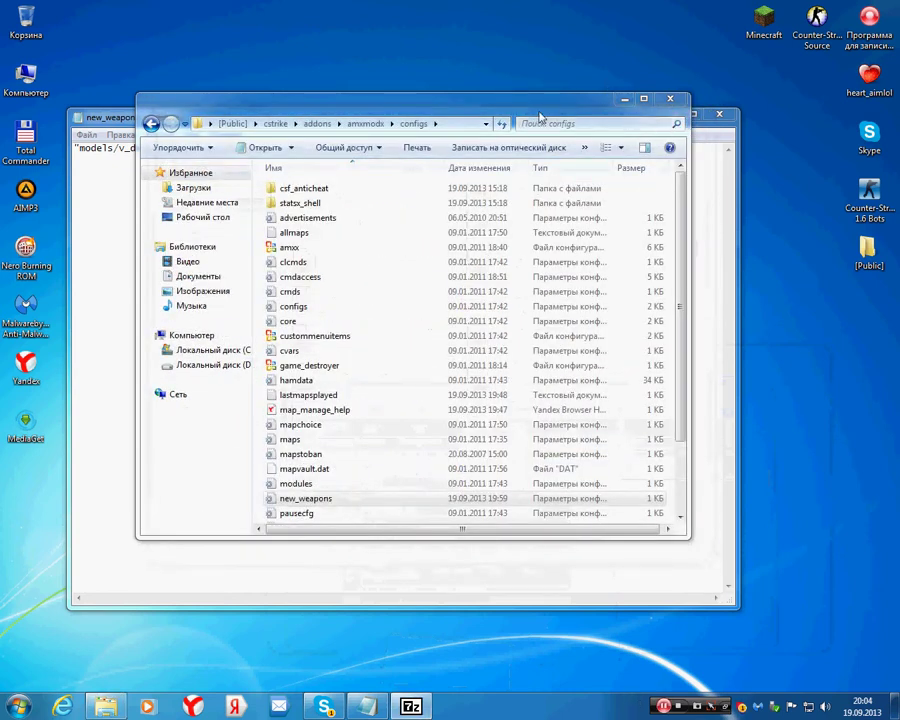
Step: Examine the original and replacement v_deagle.mdl paths in new_weapons and close the file
click(620, 99)
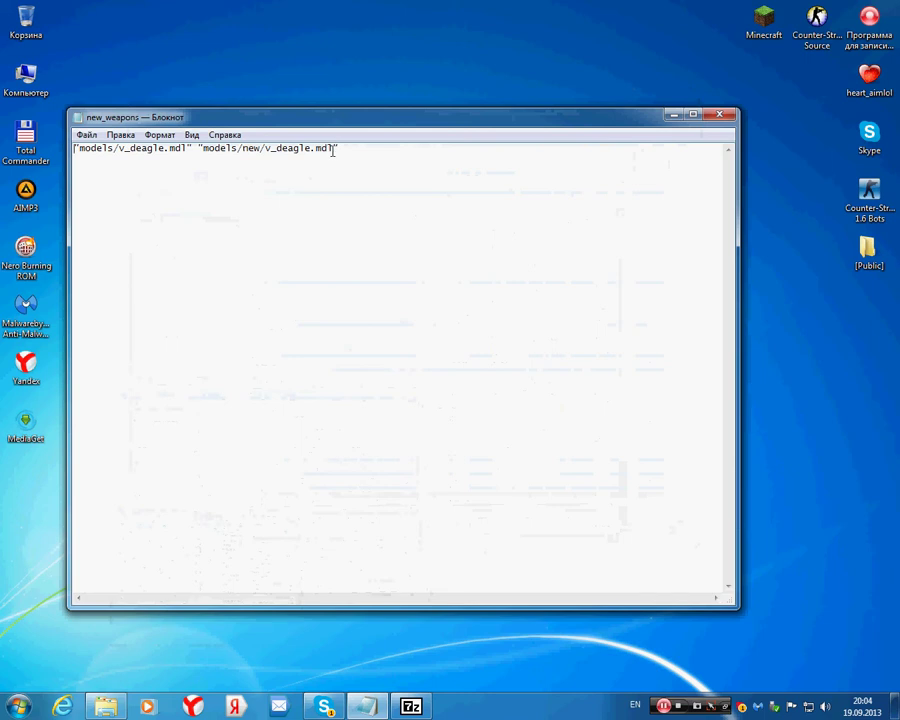
drag(308, 157, 263, 175)
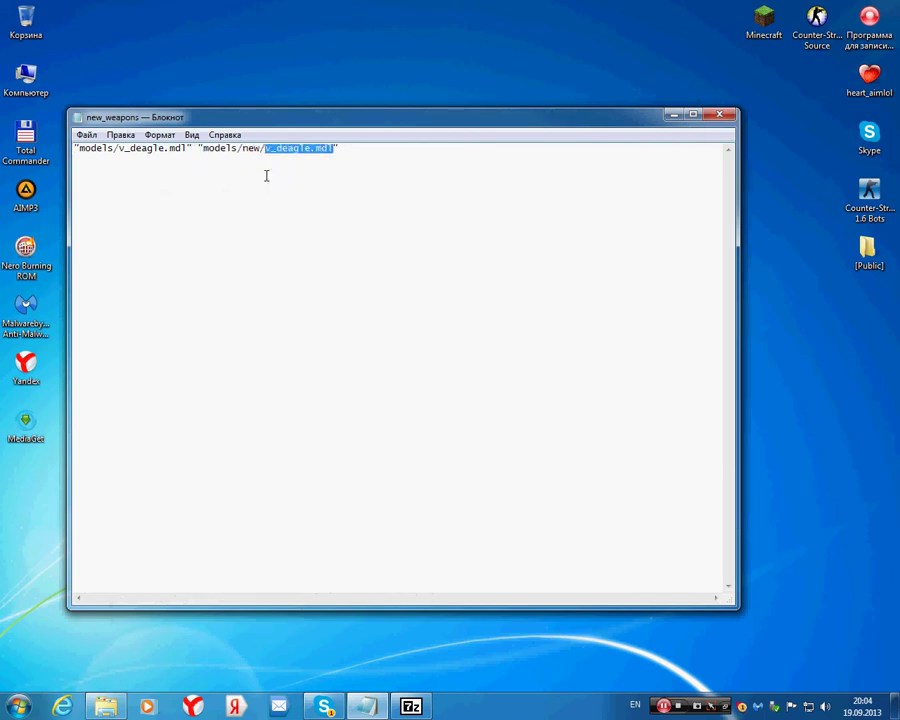
click(184, 148)
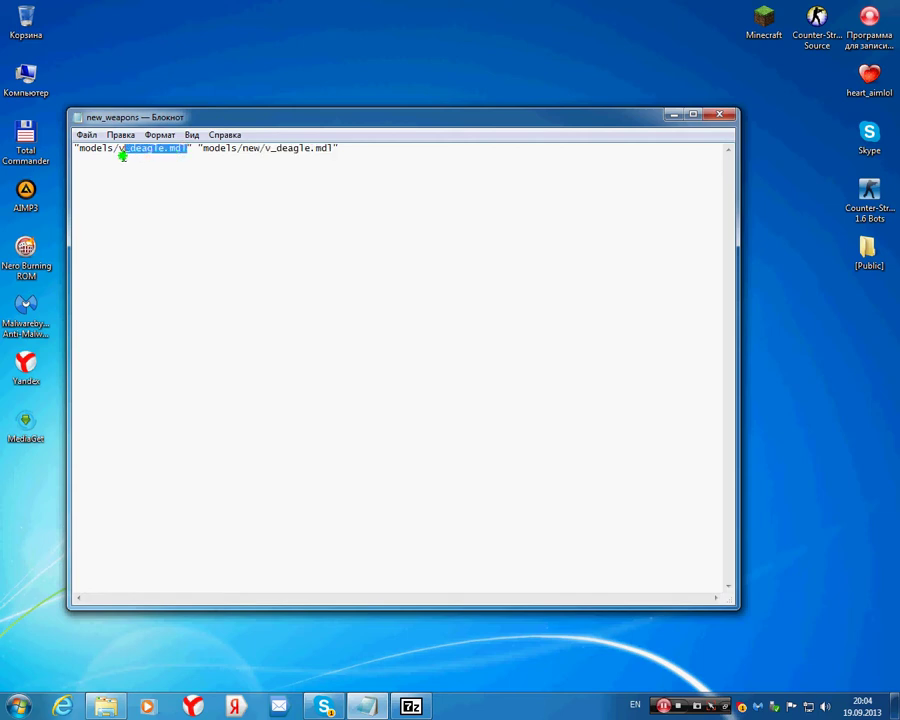
drag(122, 156, 451, 226)
click(628, 160)
click(716, 119)
Step: Return to the amxmodx configs folder and open the plugins configuration file
double_click(868, 250)
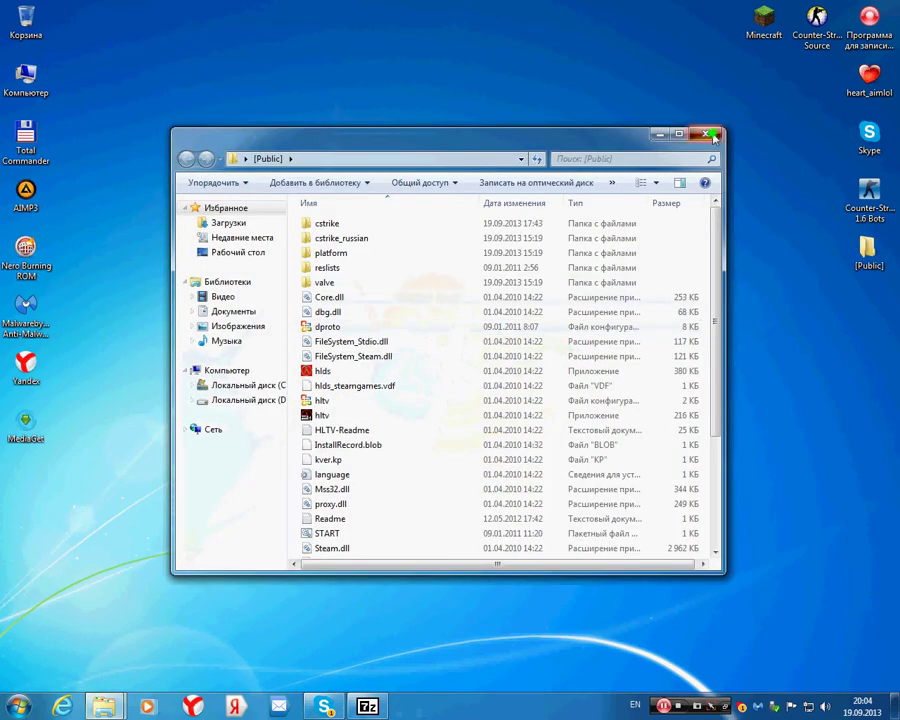
click(712, 135)
click(109, 699)
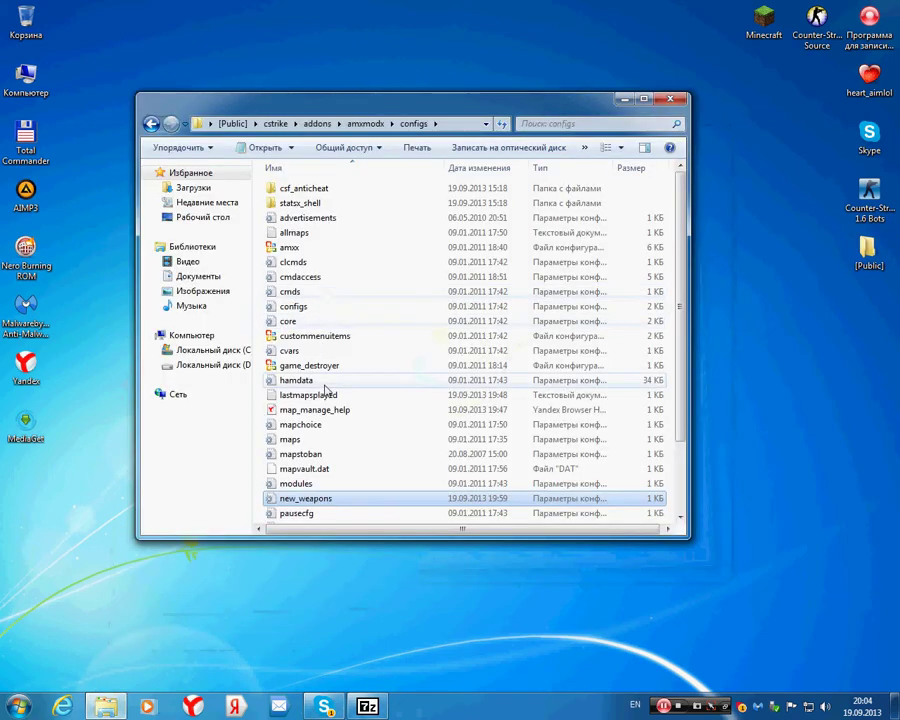
scroll(376, 470, down, 2)
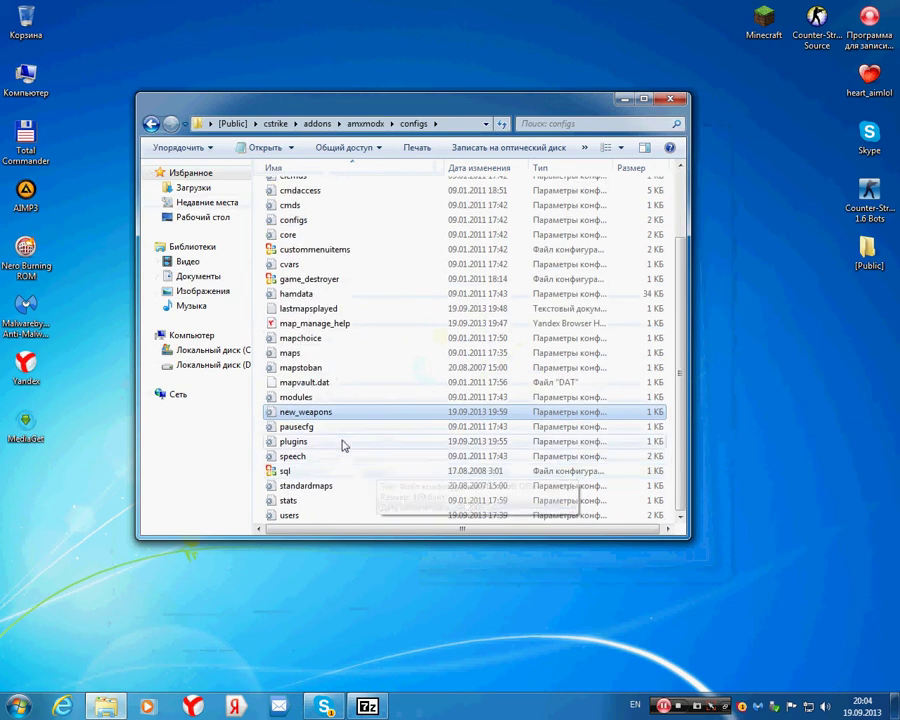
double_click(340, 442)
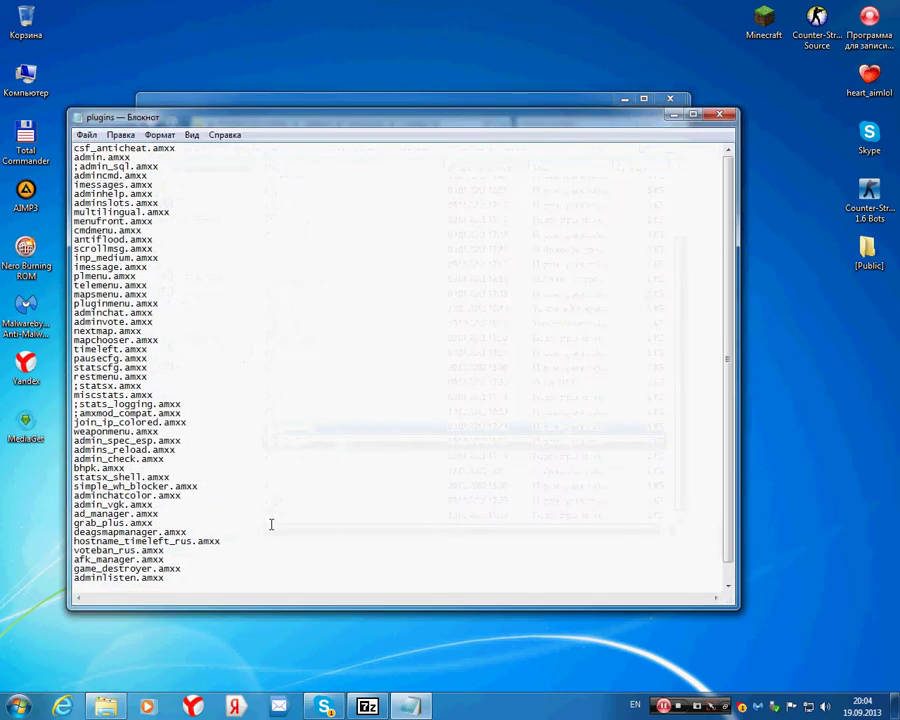
Step: Copy the line GHW_Weapon_Replacement.amxx at the end of the plugins list
scroll(272, 522, down, 1)
drag(236, 578, 82, 596)
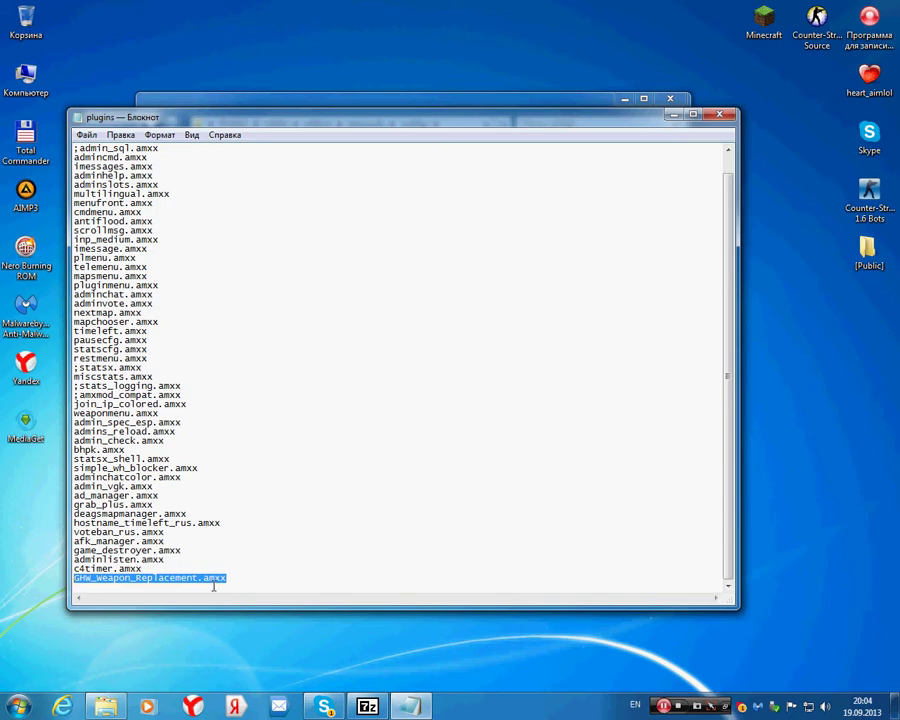
right_click(207, 580)
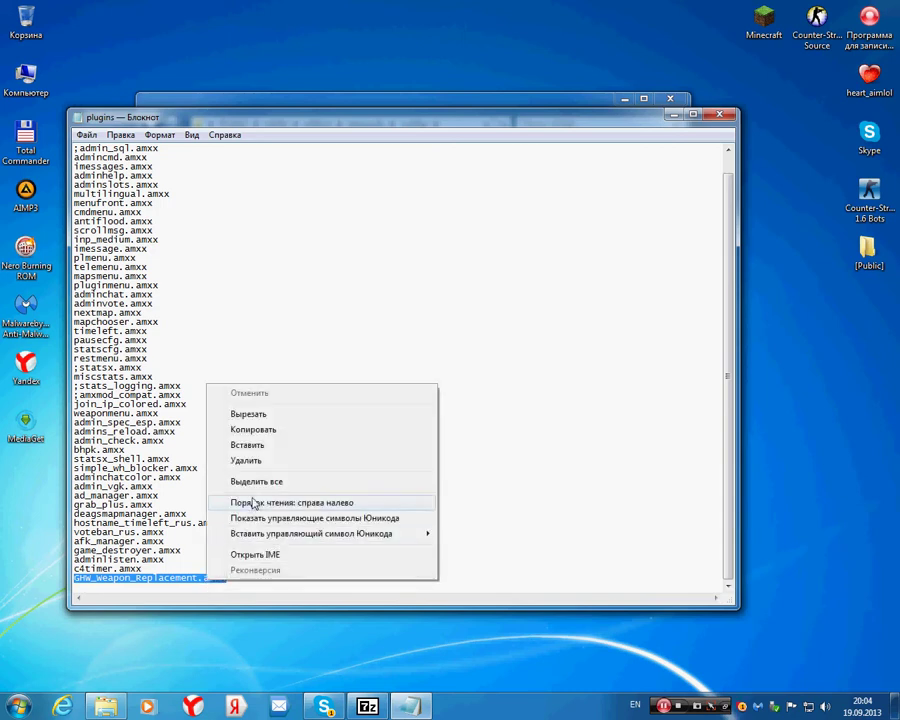
click(254, 428)
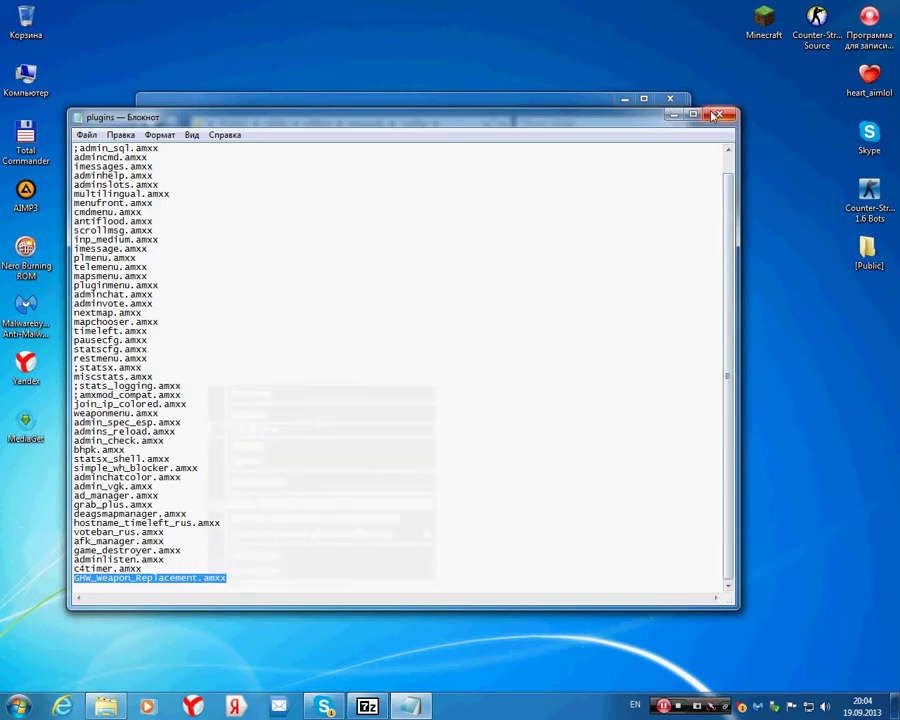
Step: Close the plugins file and go to the models folder inside cstrike
click(716, 116)
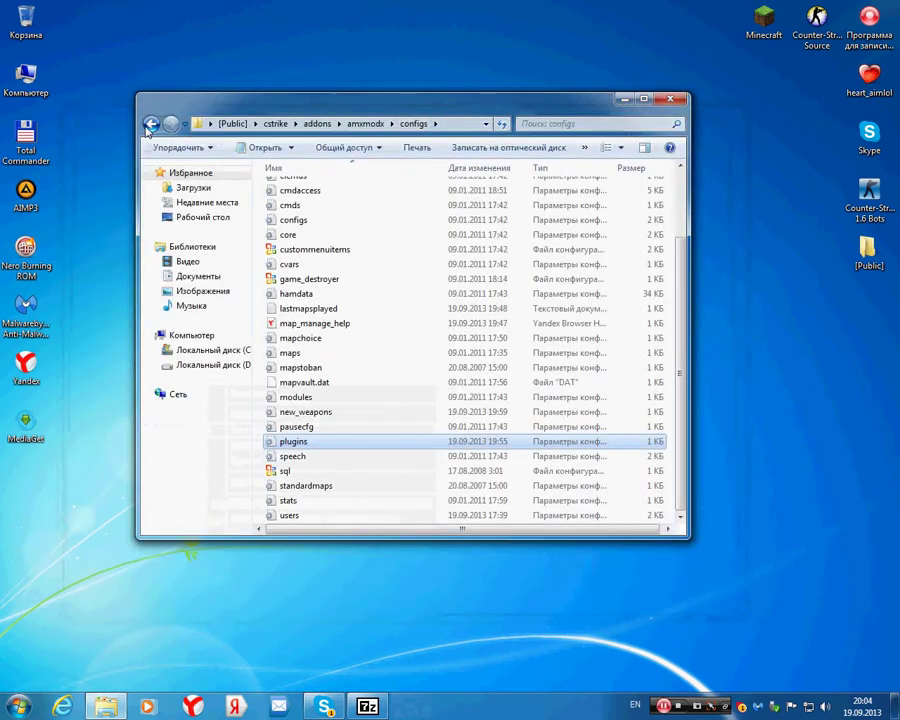
click(151, 124)
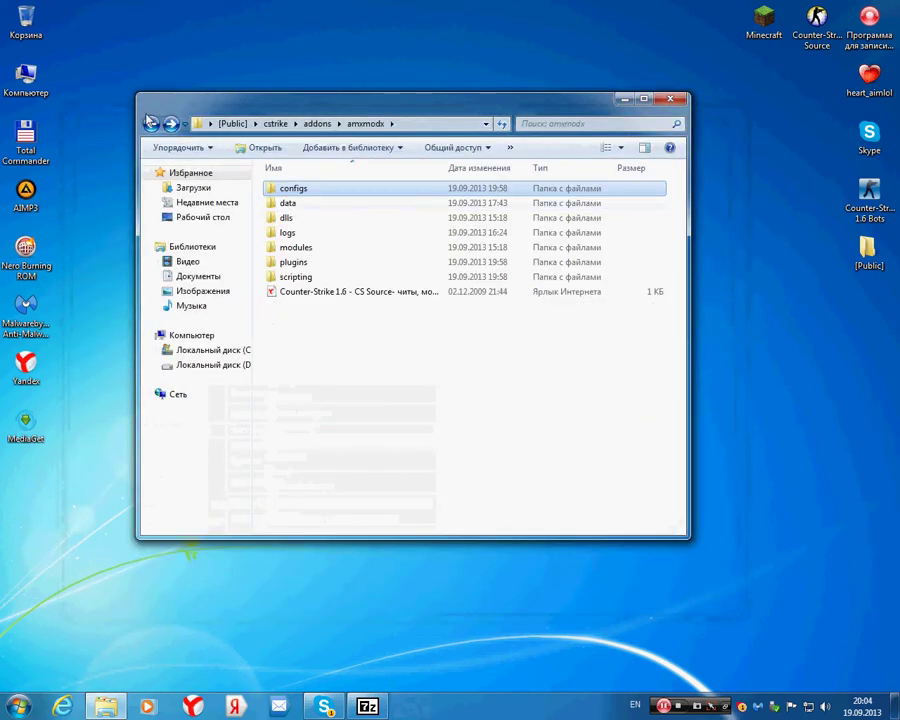
click(151, 124)
click(151, 124)
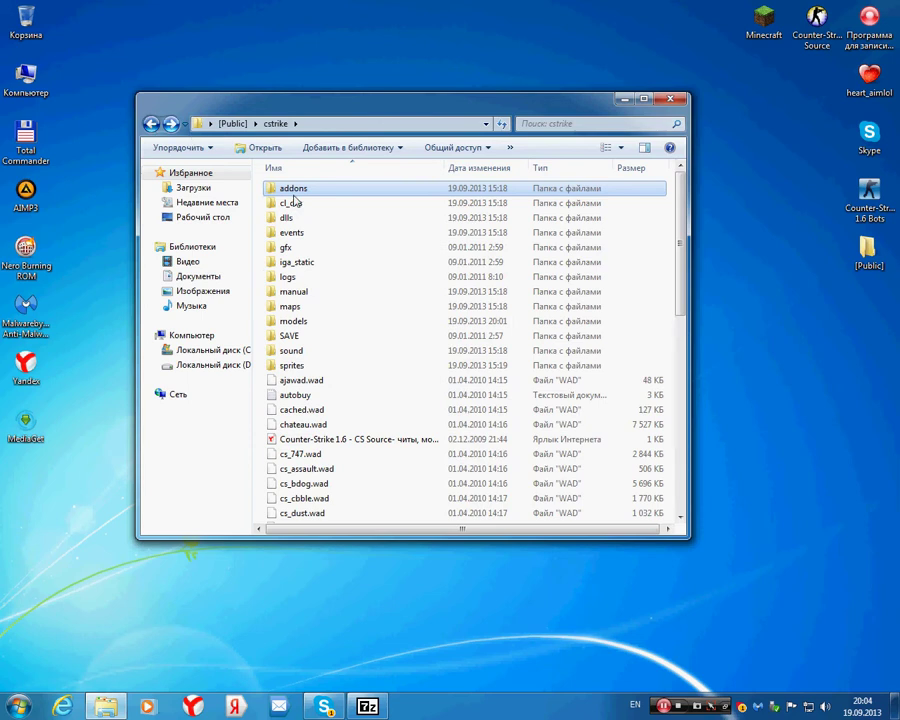
double_click(298, 318)
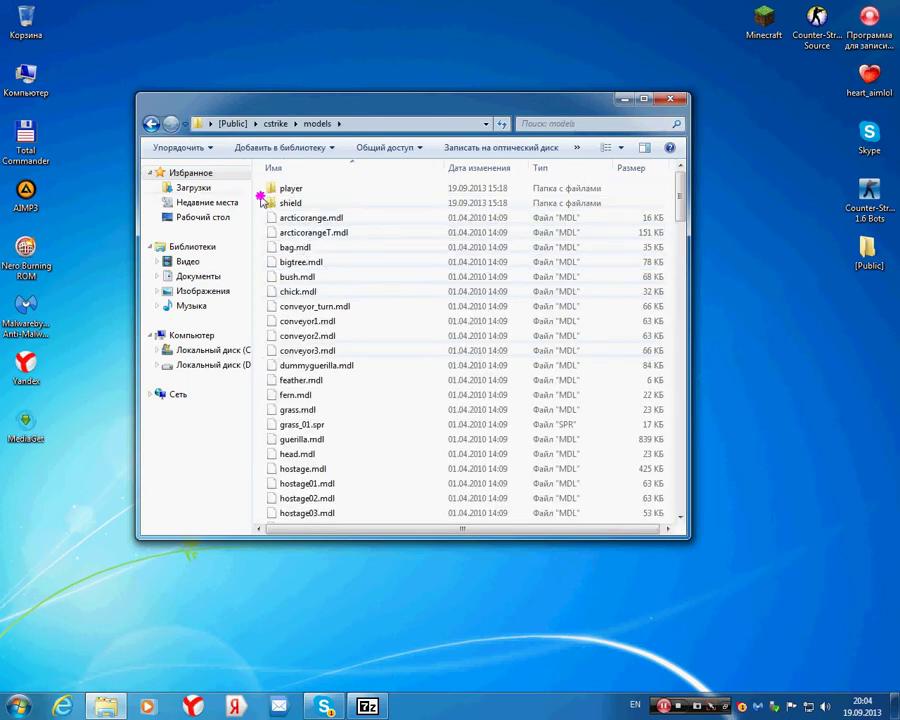
Step: Create a folder named new inside the models folder
right_click(263, 199)
mouse_move(330, 400)
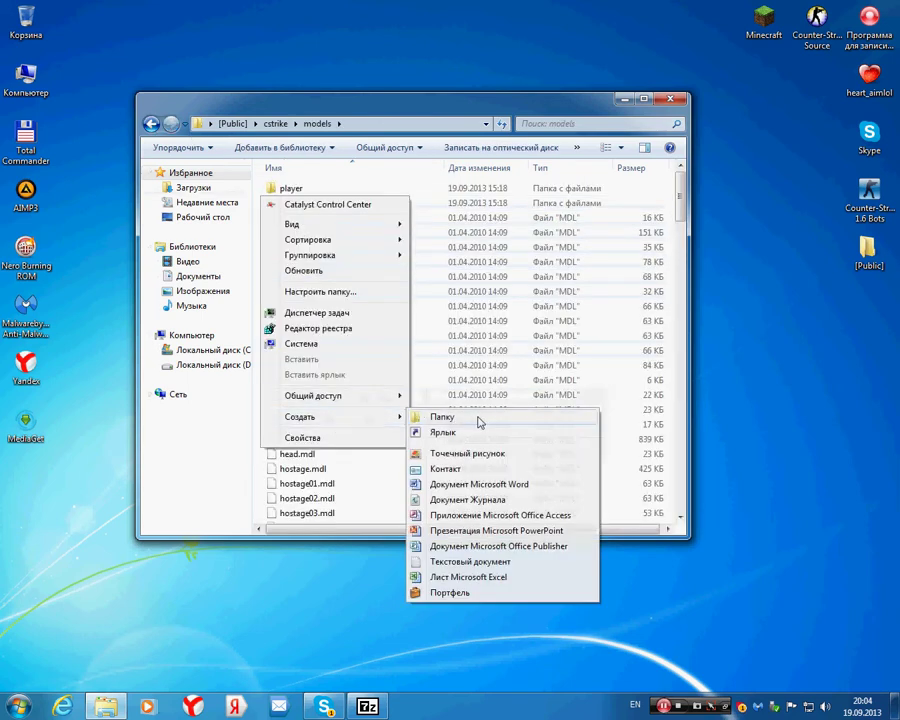
click(476, 418)
text(new)
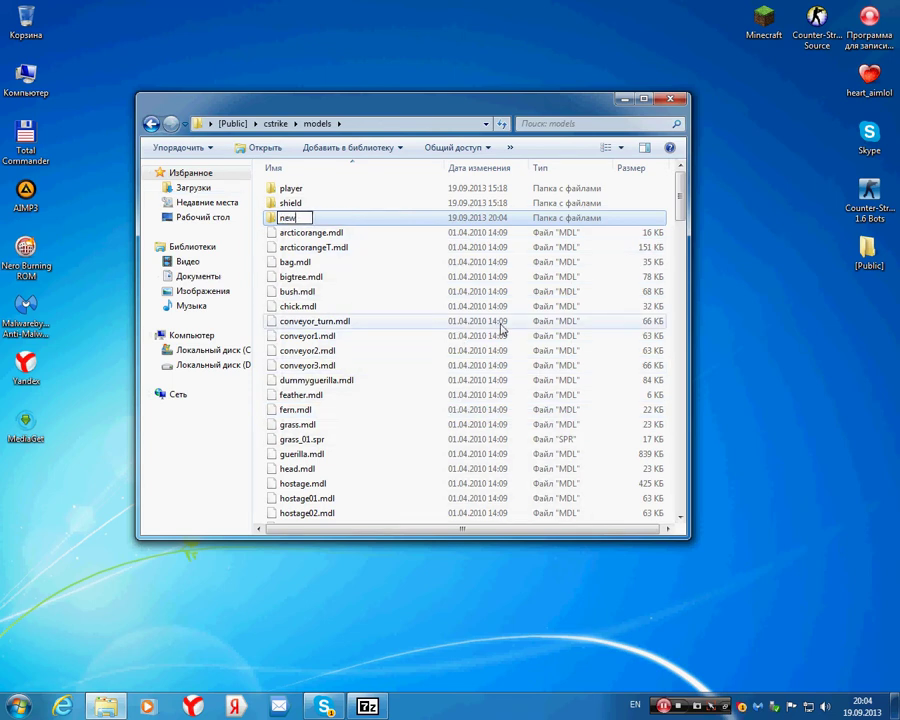
key(Return)
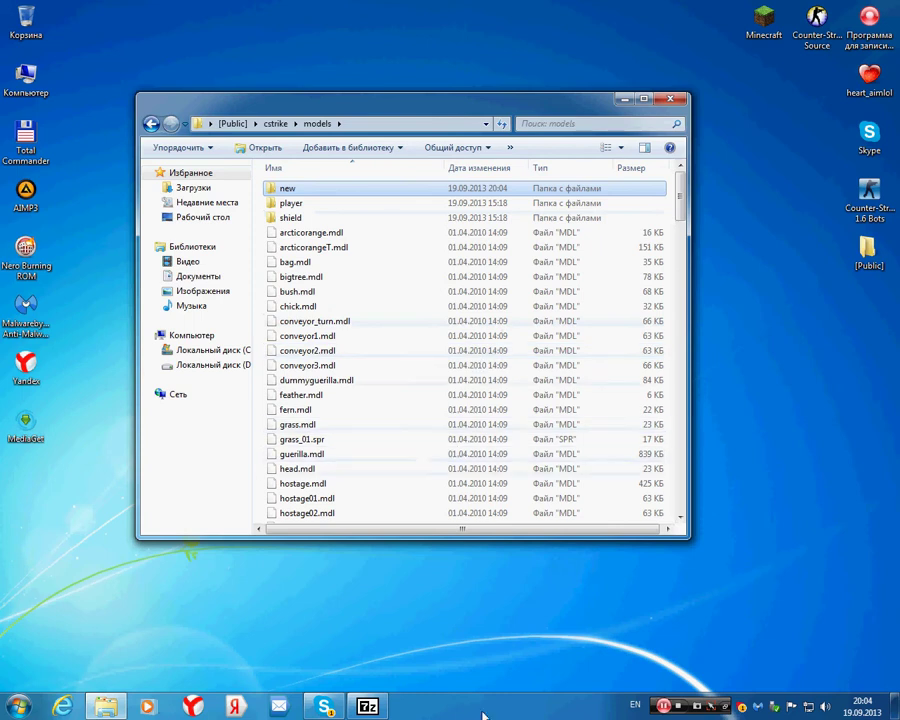
Step: Copy v_deagle.mdl from the open archive into the new folder, check that folder and return to models
click(367, 706)
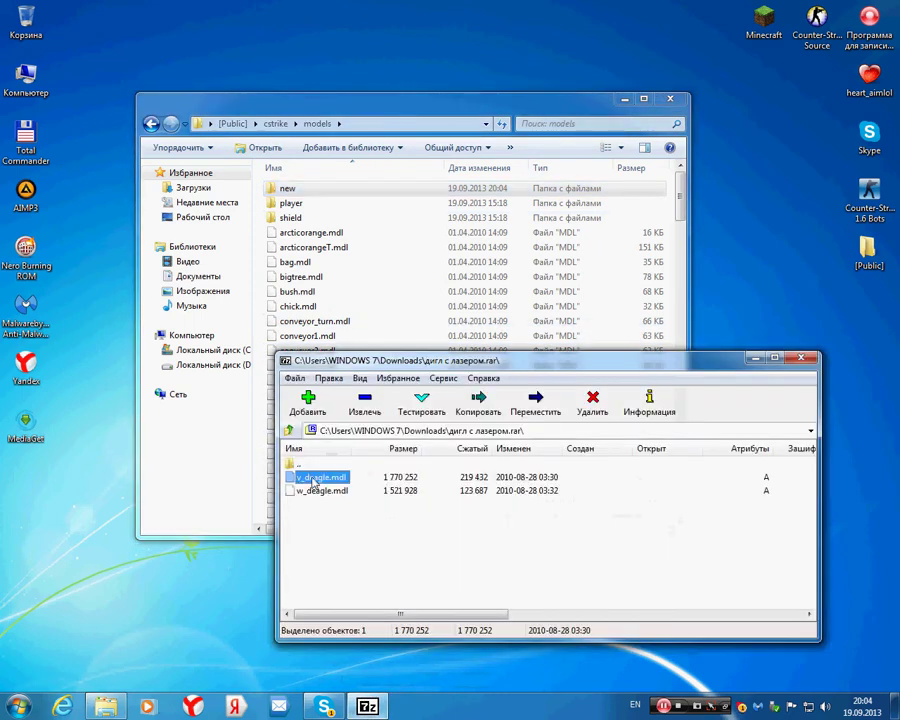
drag(310, 268, 328, 475)
click(261, 220)
click(723, 362)
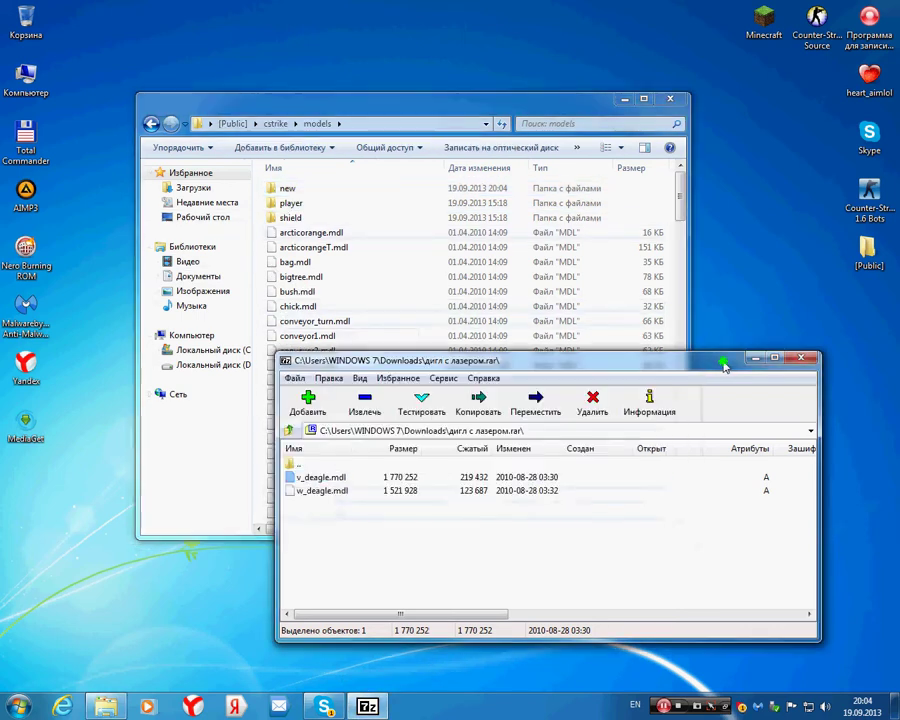
drag(318, 477, 313, 196)
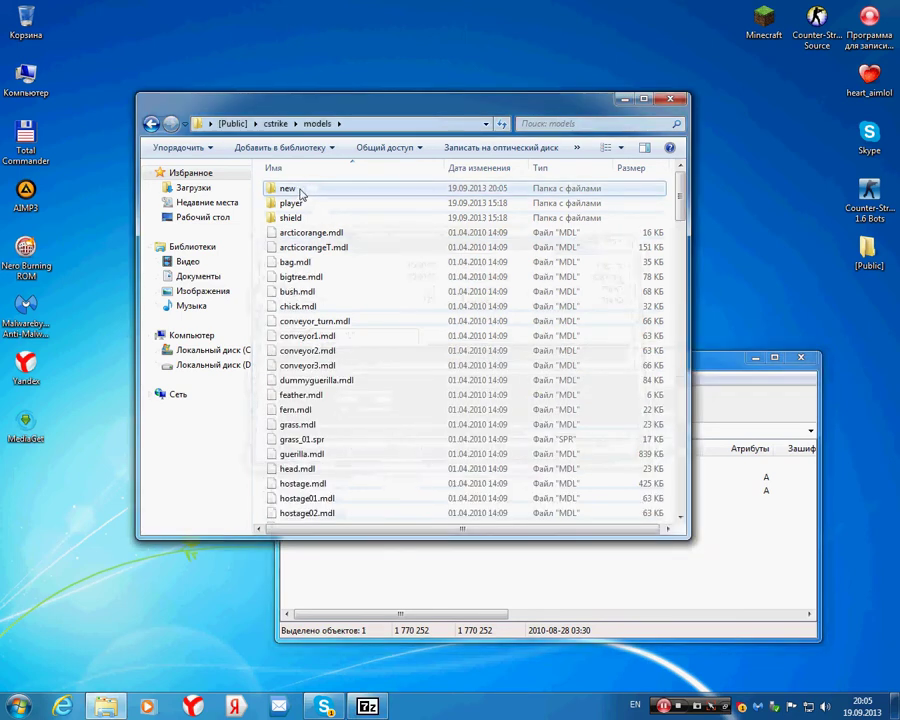
double_click(300, 195)
click(151, 123)
Step: Move the archive window out of the way and locate v_deagle.mdl among the files in models
click(731, 362)
click(322, 477)
drag(362, 367, 339, 536)
drag(263, 507, 263, 508)
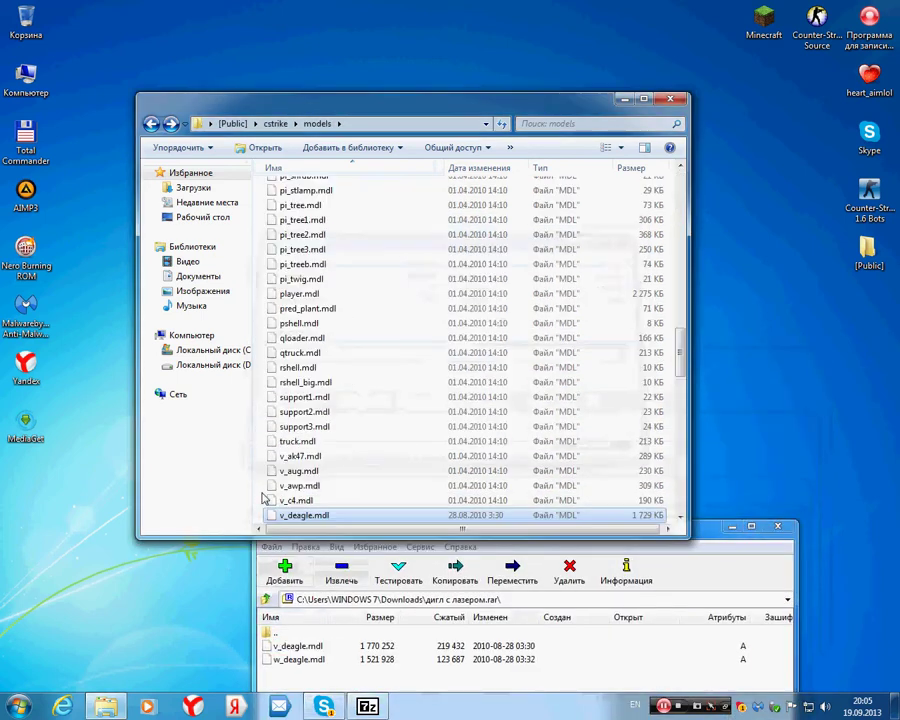
click(718, 537)
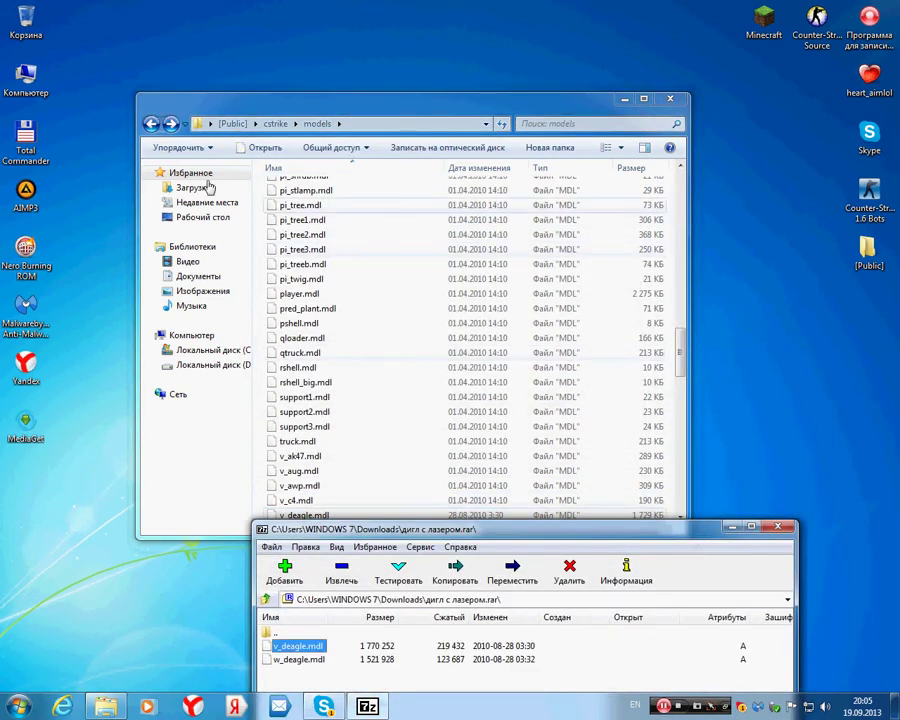
drag(678, 365, 681, 190)
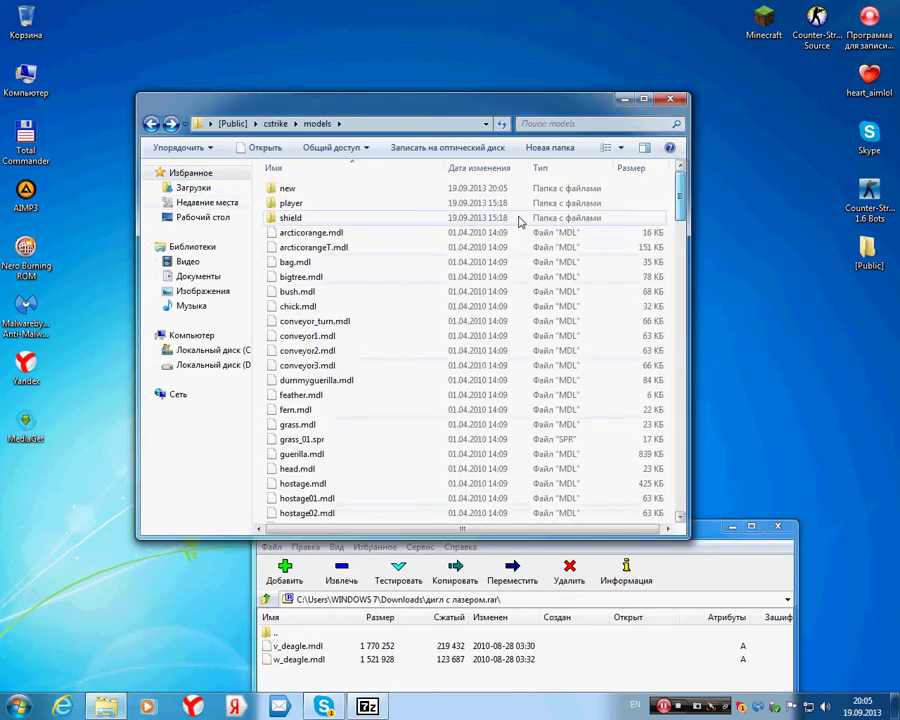
Step: Review the models file list and the contents of the new folder, then close the archive
drag(518, 107, 463, 76)
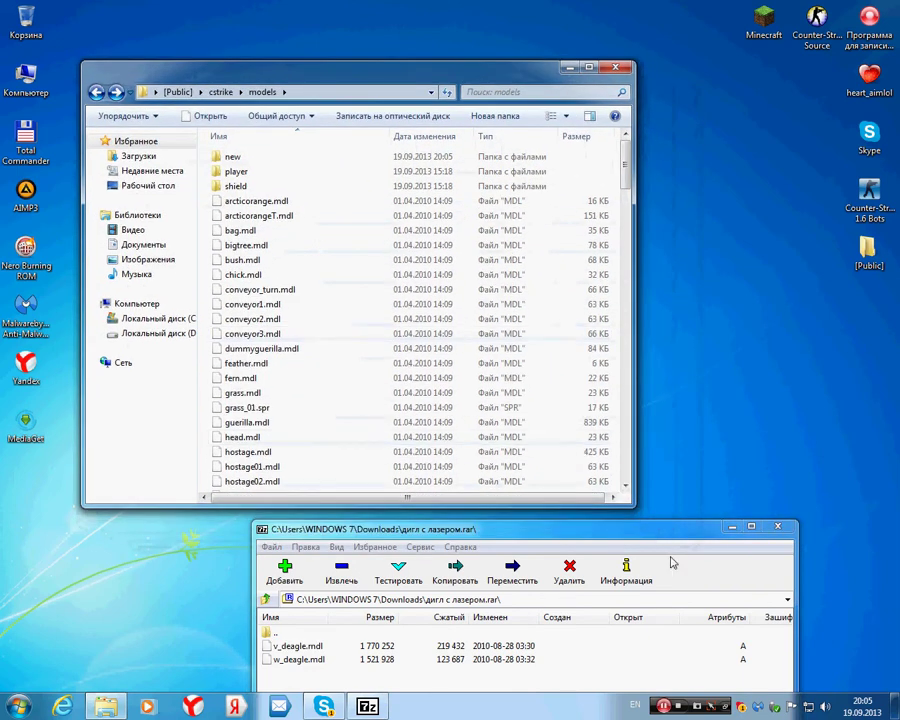
click(584, 554)
mouse_move(299, 647)
mouse_down()
mouse_move(209, 169)
mouse_move(225, 161)
mouse_move(292, 644)
mouse_up()
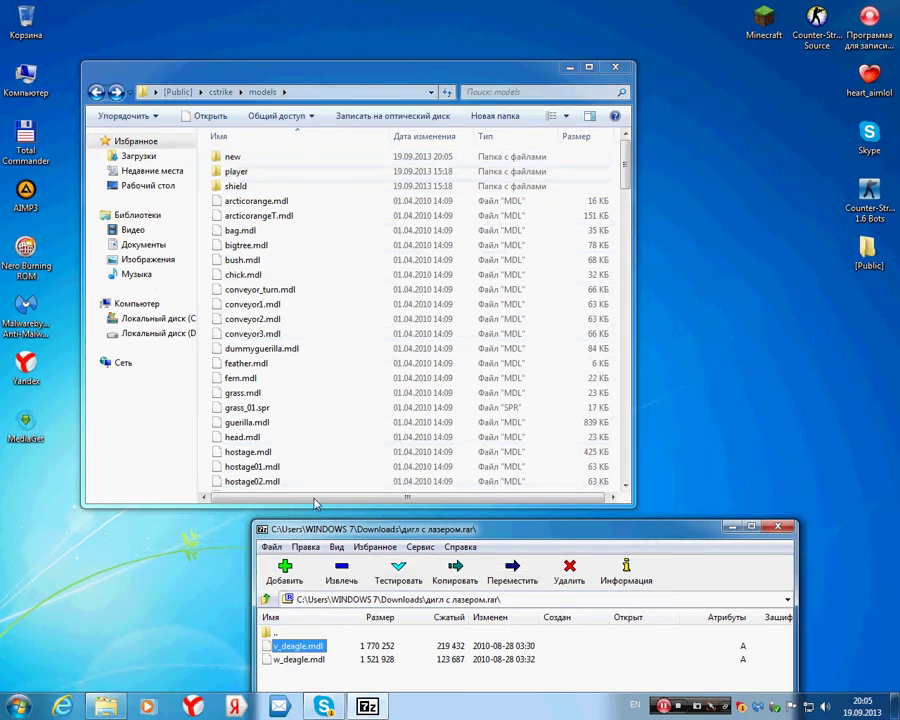
double_click(290, 154)
click(96, 92)
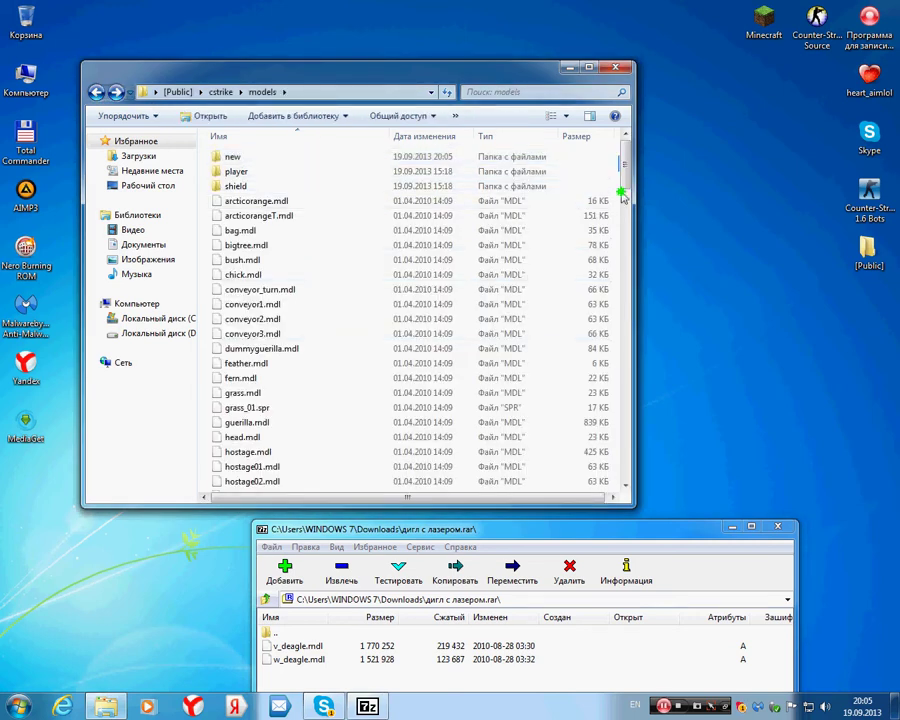
drag(627, 160, 659, 482)
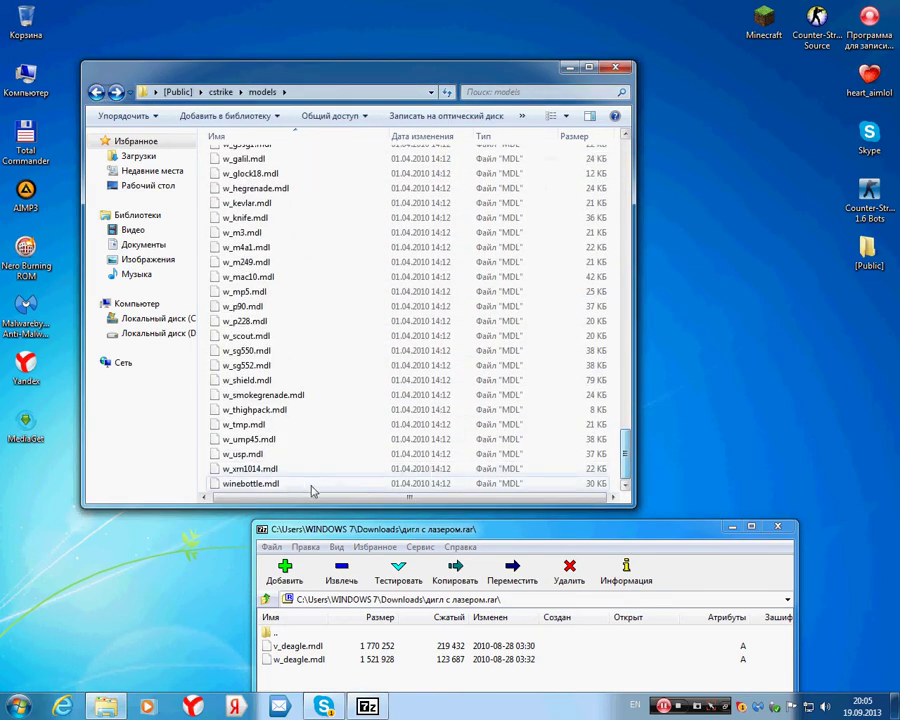
drag(624, 450, 621, 150)
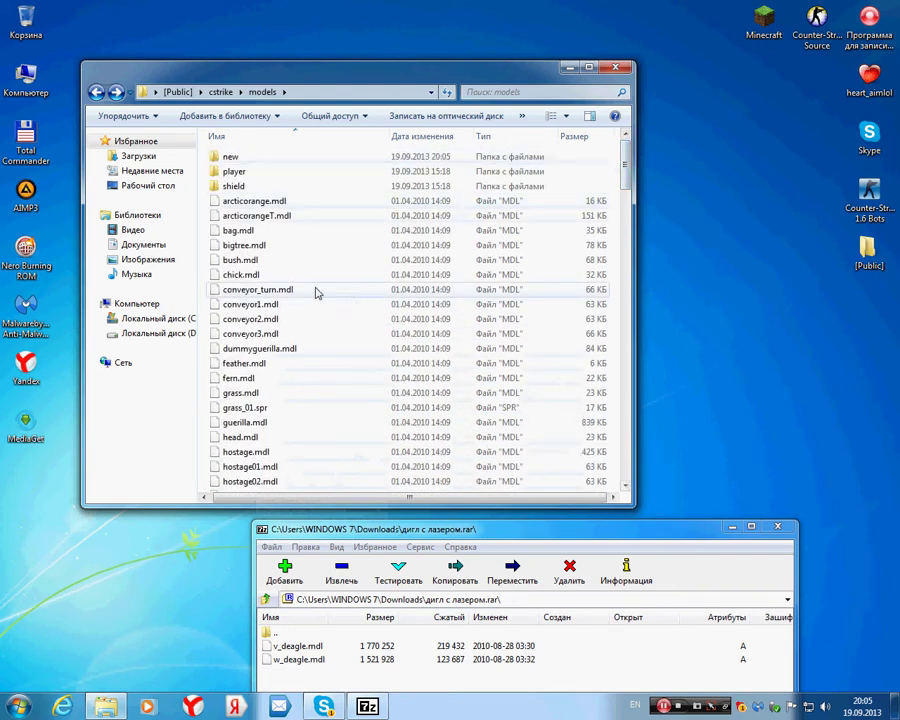
double_click(233, 157)
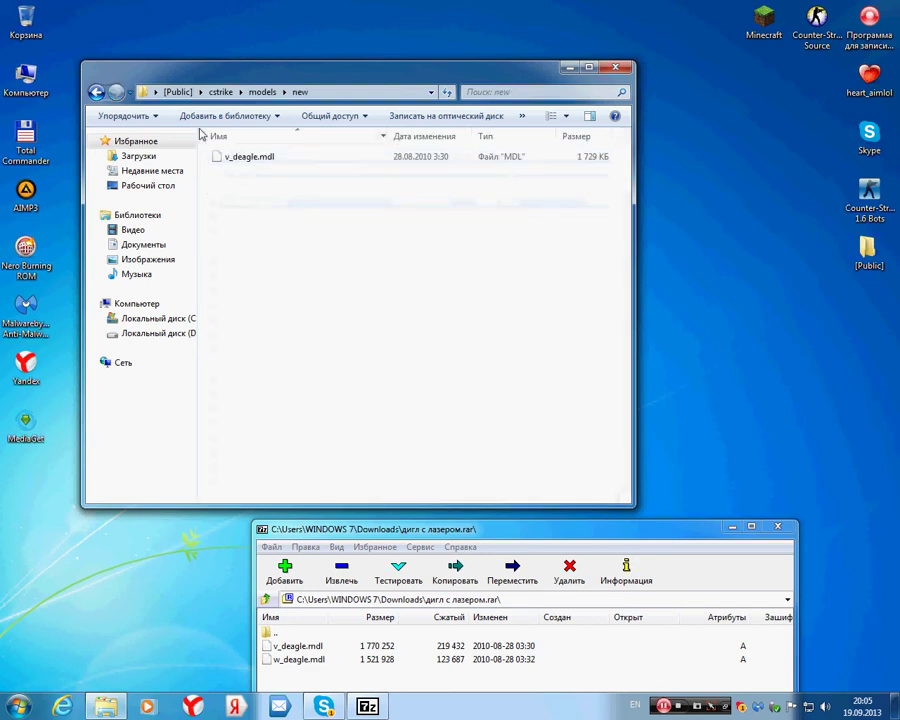
click(96, 92)
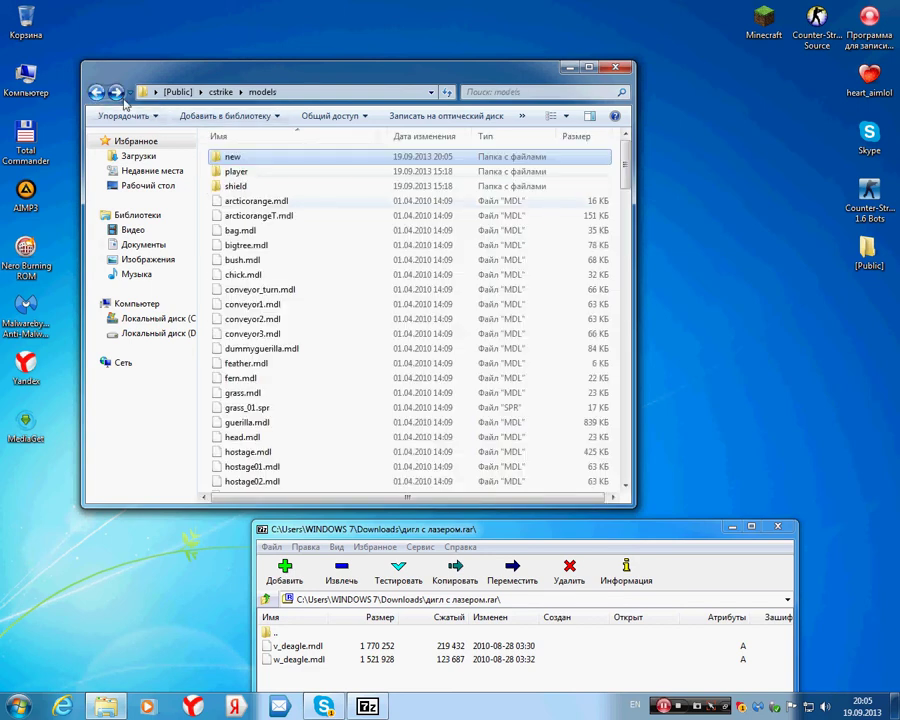
click(779, 529)
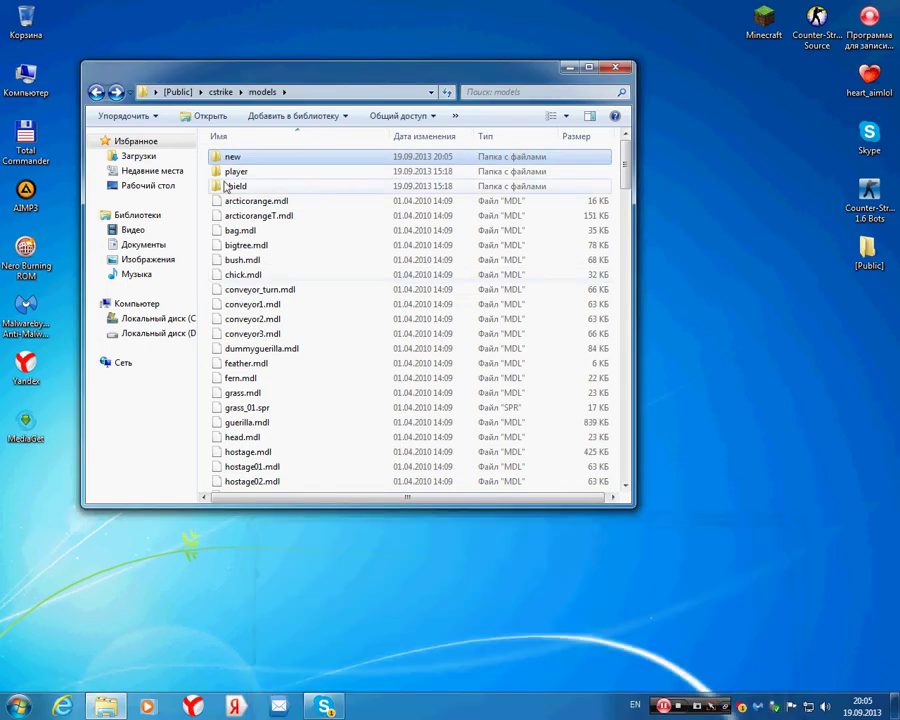
Step: Return to the [Public] folder, run hlds and start the Counter-Strike dedicated server with the existing settings
click(97, 92)
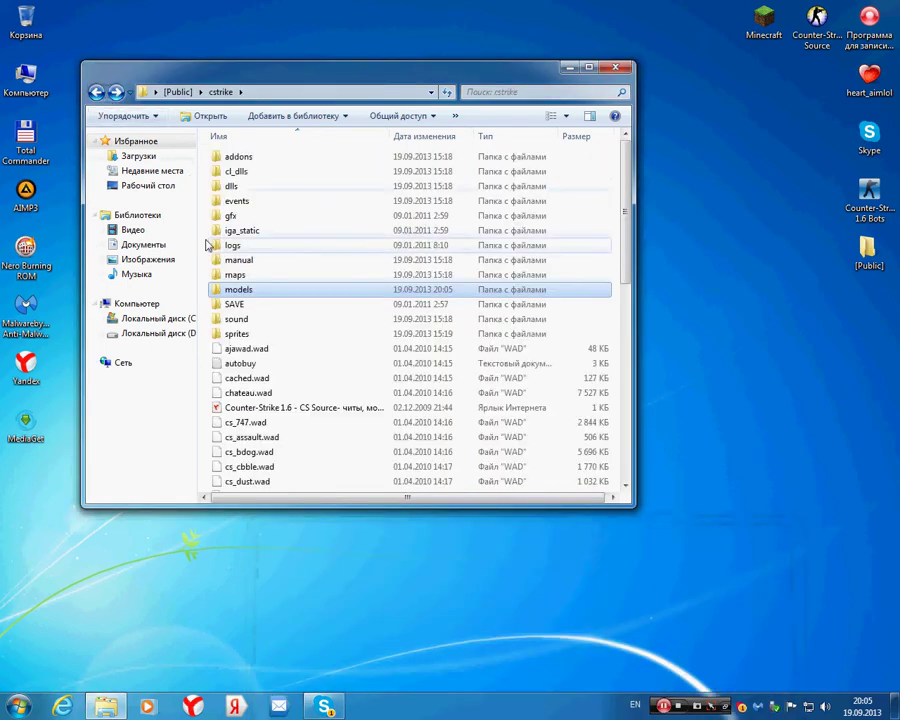
click(96, 92)
right_click(254, 305)
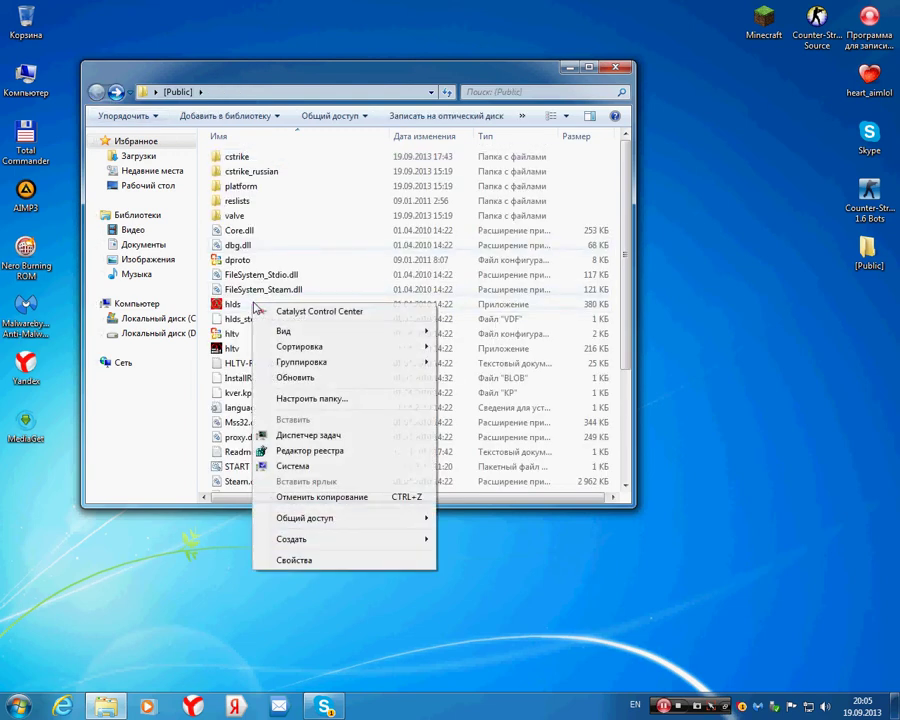
double_click(231, 306)
key(Escape)
right_click(305, 303)
click(315, 328)
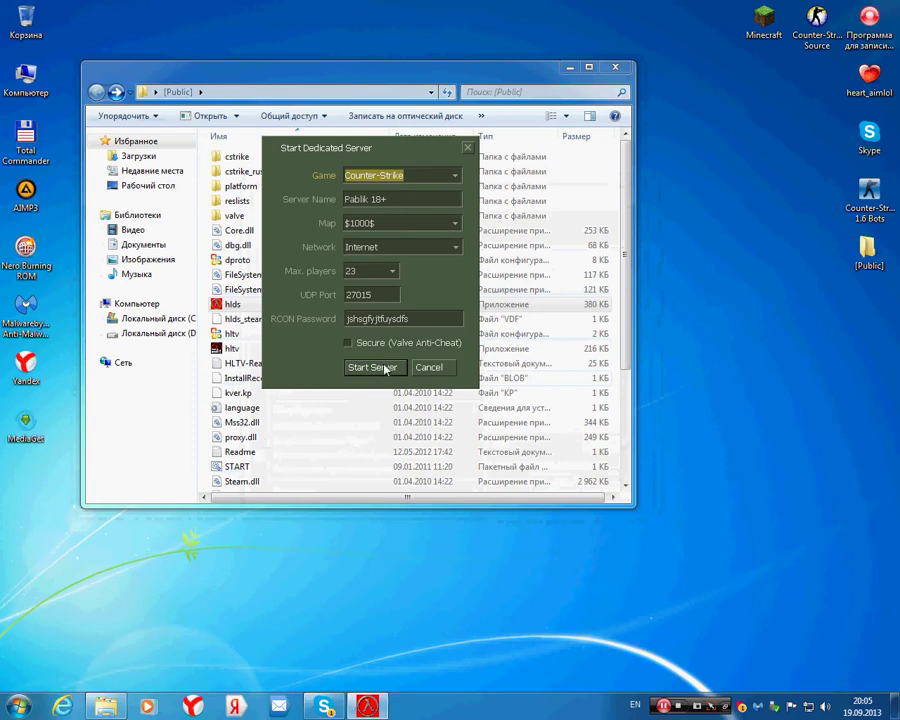
click(385, 369)
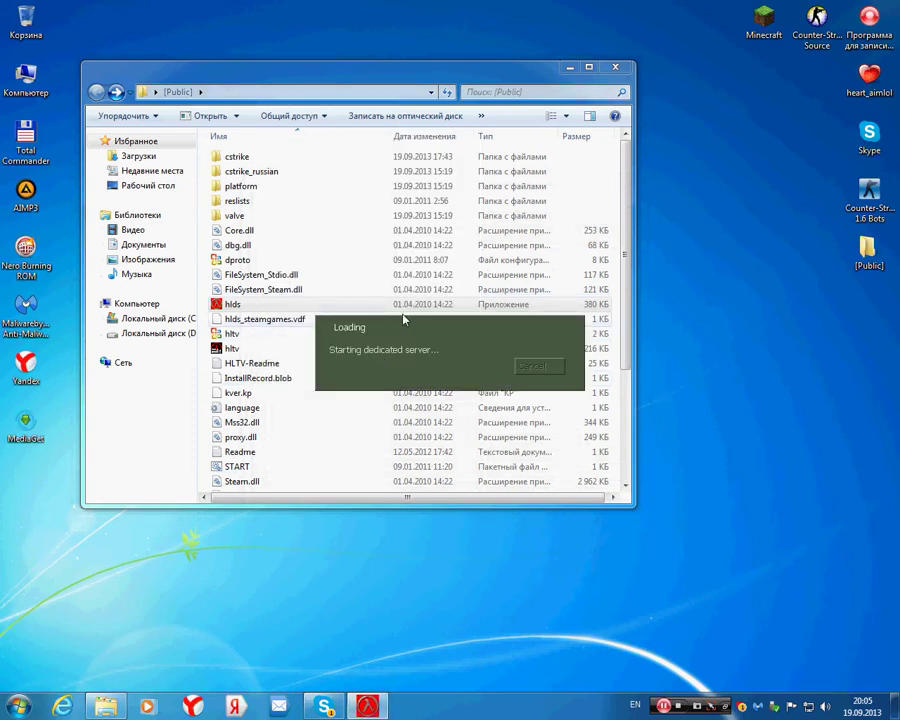
Step: Copy the running server's IP address and port
click(411, 284)
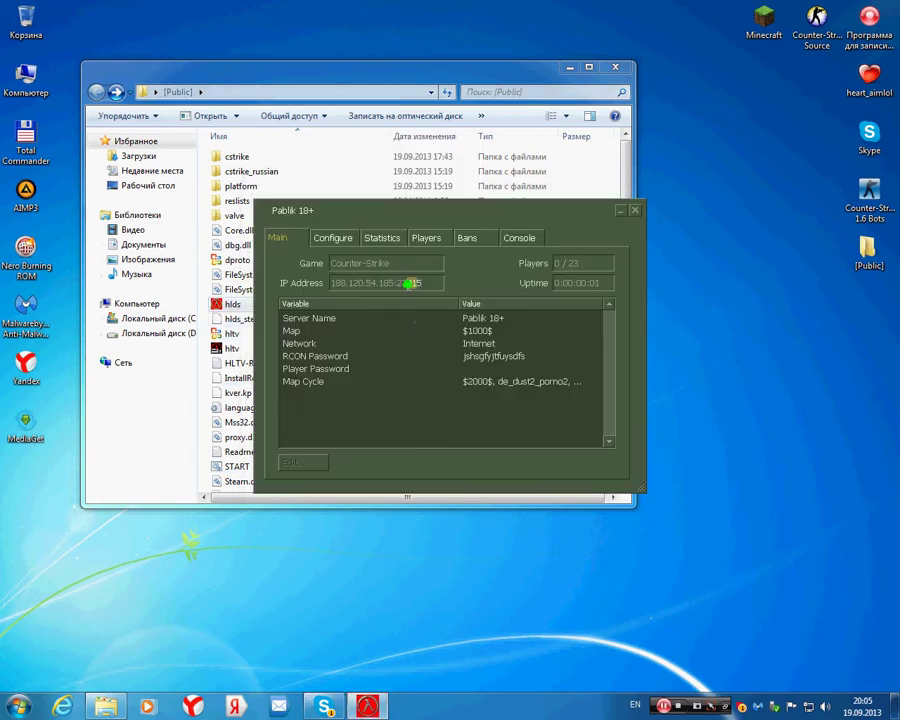
drag(421, 284, 330, 282)
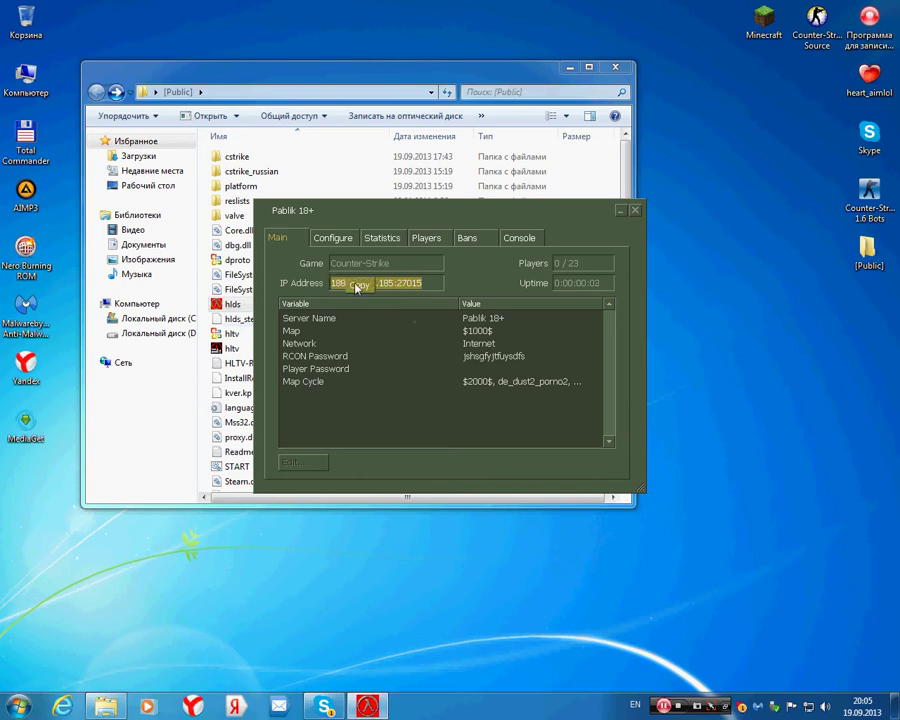
click(360, 286)
Step: Switch to the Counter-Strike 1.6 client and join the server running map $1000$ from the server list
right_click(870, 213)
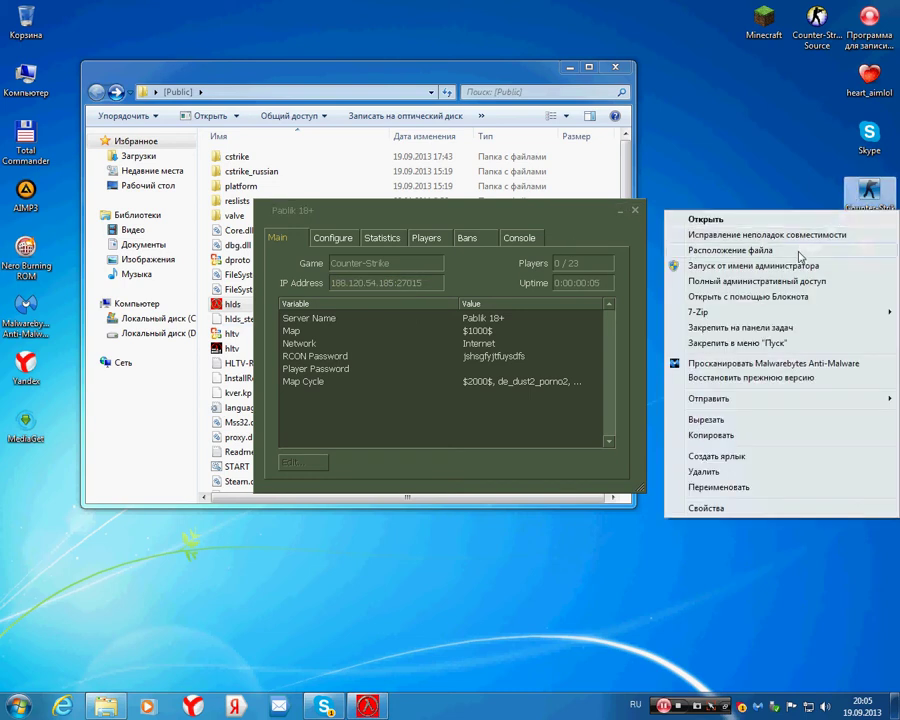
click(805, 260)
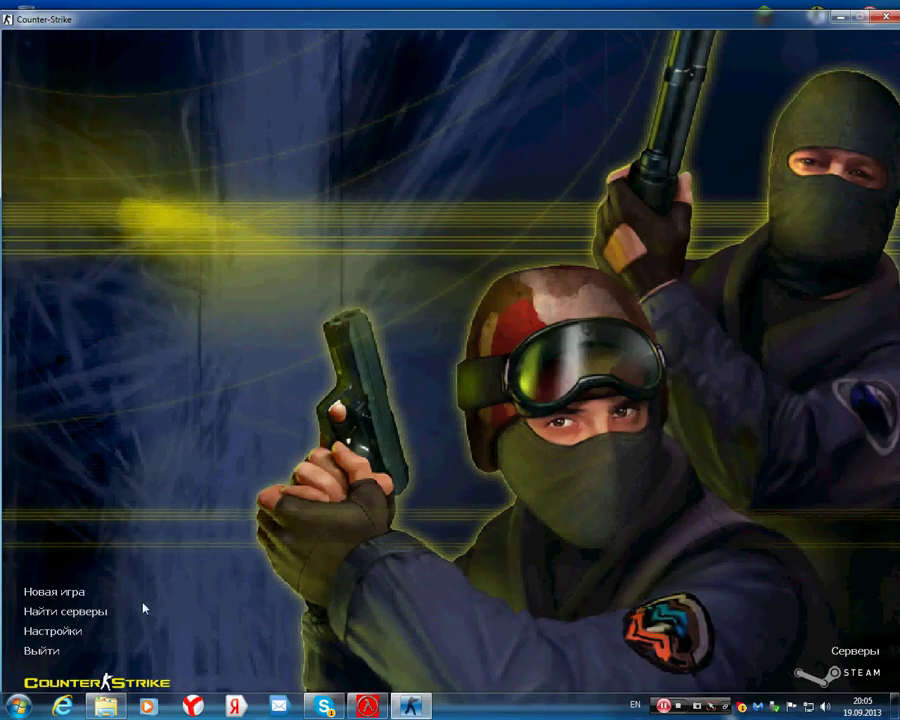
click(105, 610)
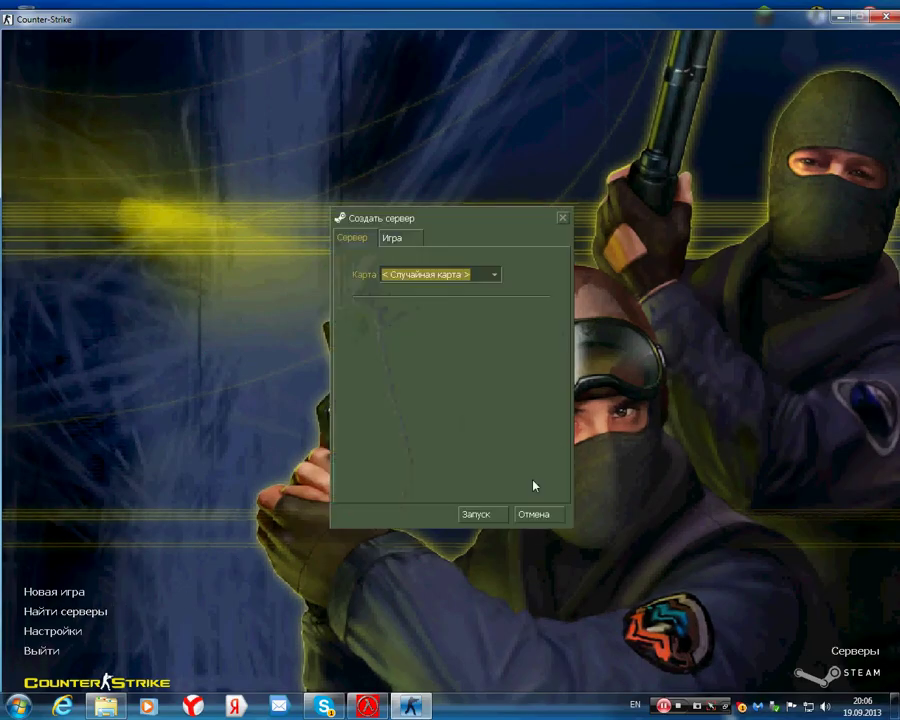
click(533, 514)
click(96, 610)
double_click(376, 173)
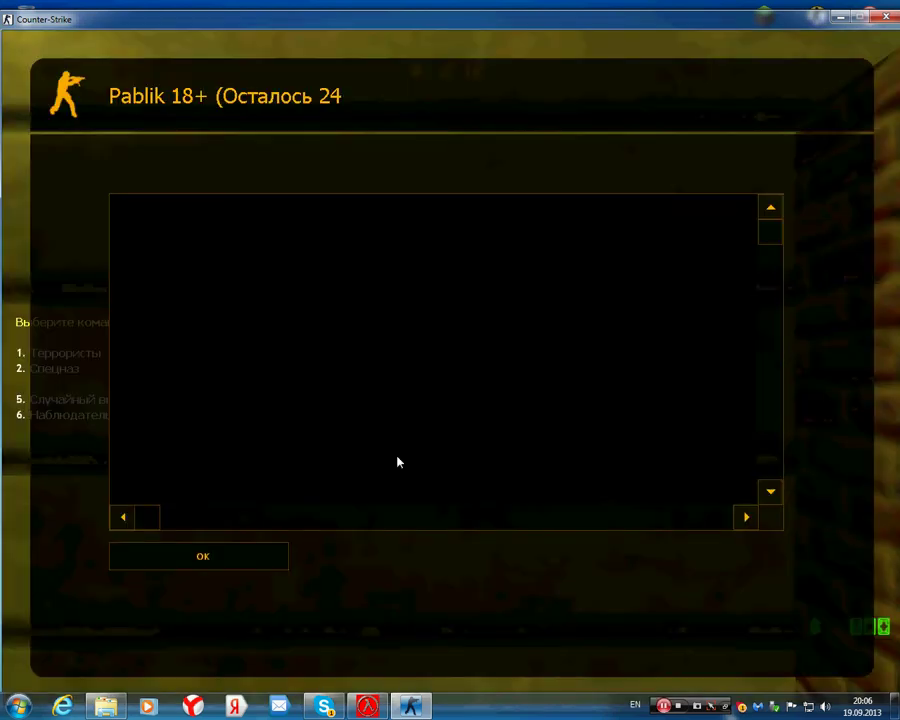
Step: Dismiss the server's welcome message, join the Terrorists team and walk forward in the map
click(263, 551)
key(1)
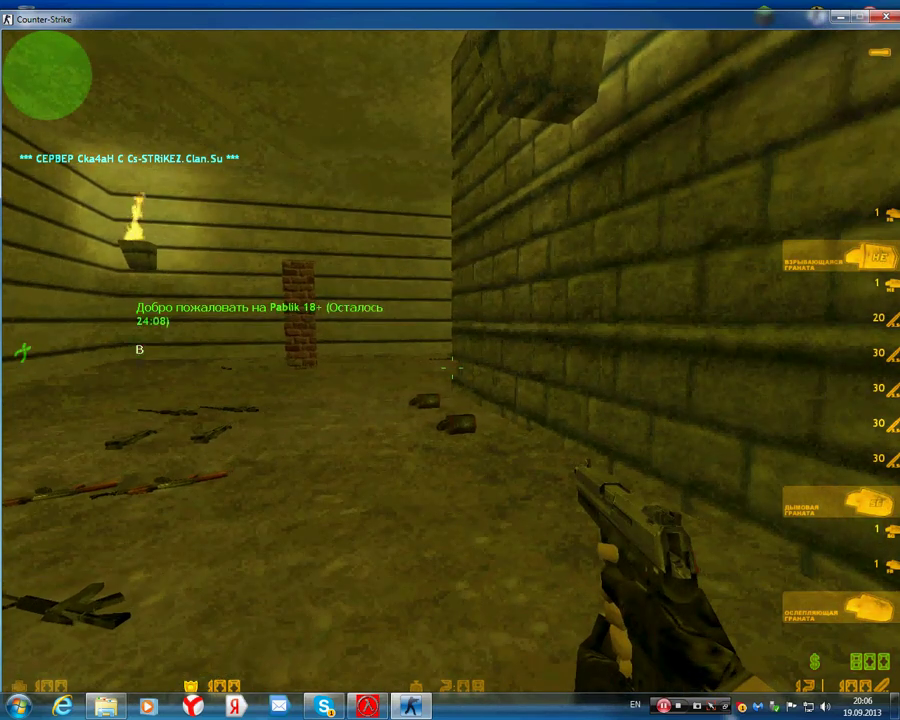
key(w)
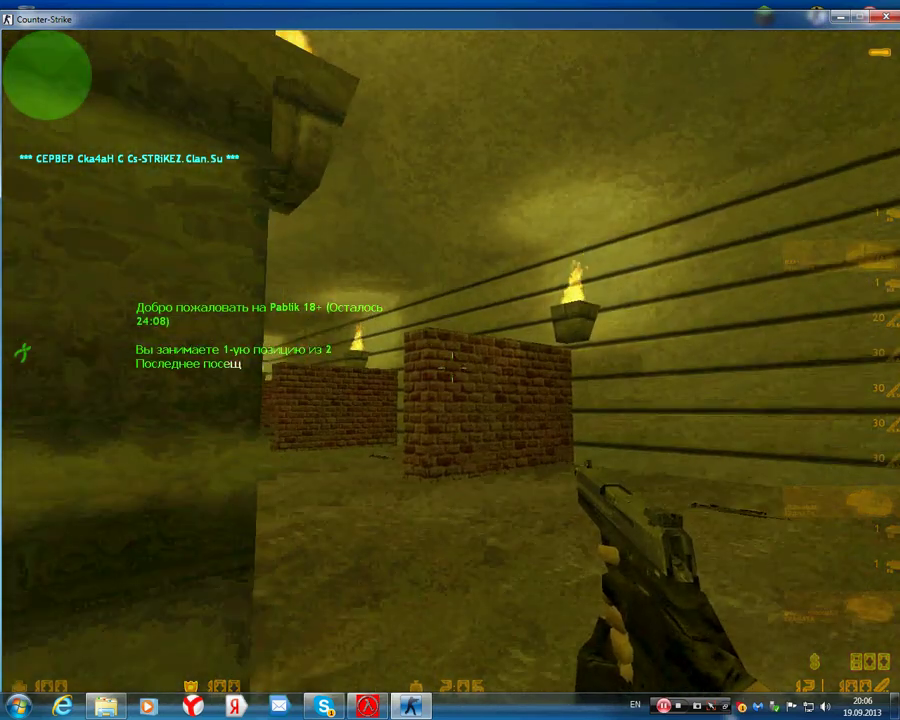
Step: Enter the console command bind f4 weaponmenu
key(Escape)
text(bind f4 )
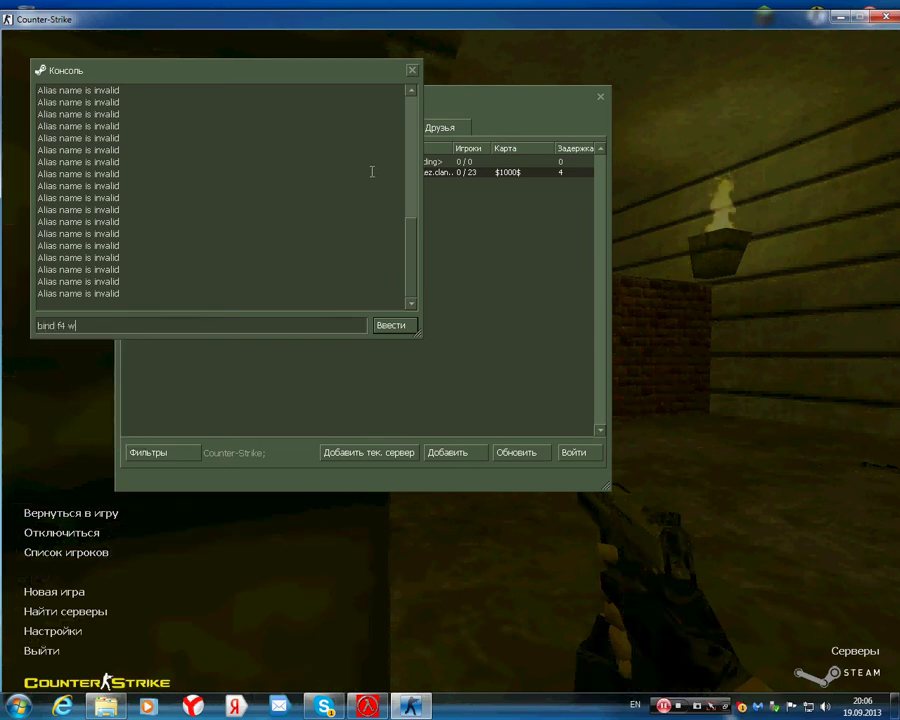
text(weaponmenu)
key(Return)
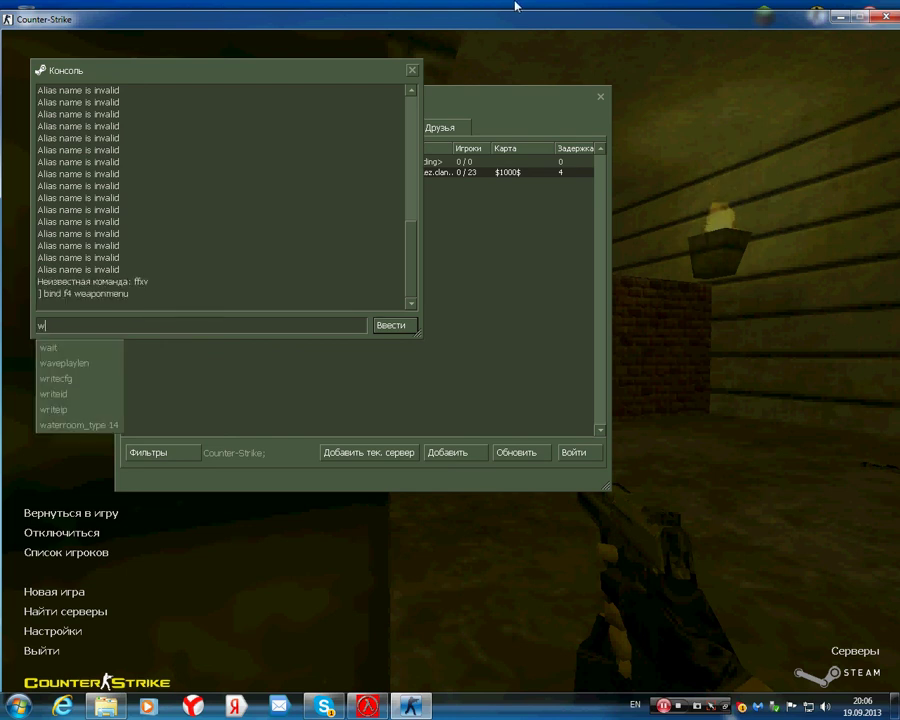
Step: Return to the match, open the weapon menu and give the player the Deagle from the Pistols Menu
key(Escape)
key(F4)
key(2)
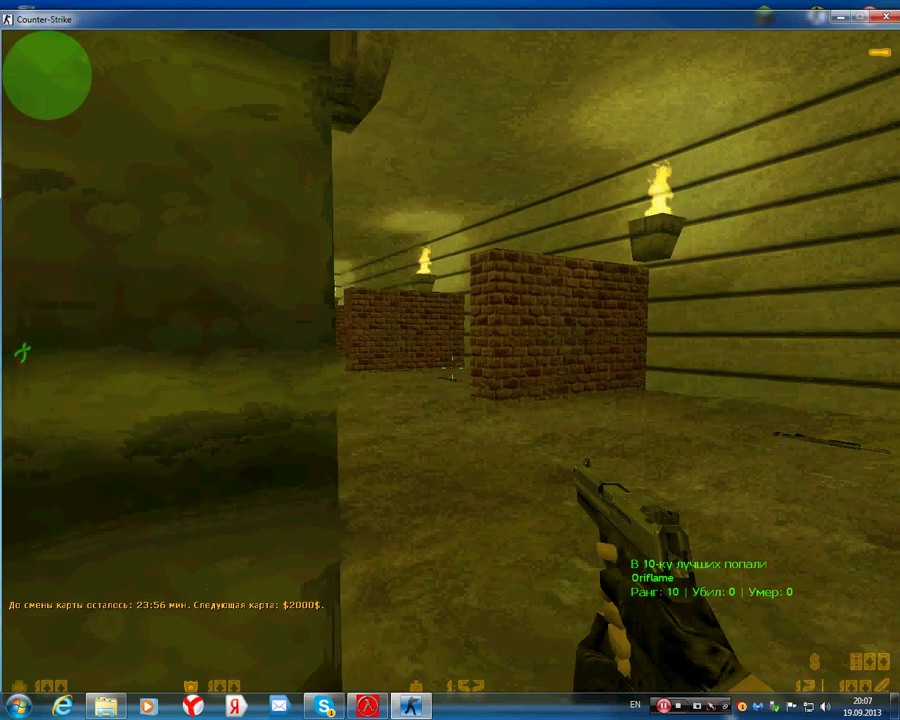
key(1)
key(w)
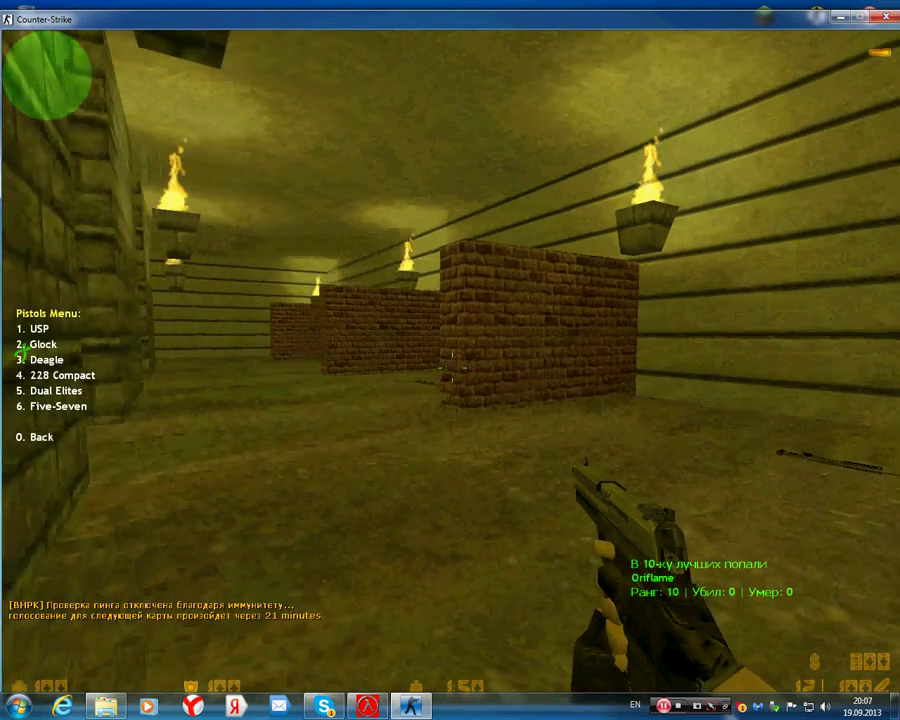
key(3)
key(1)
key(s)
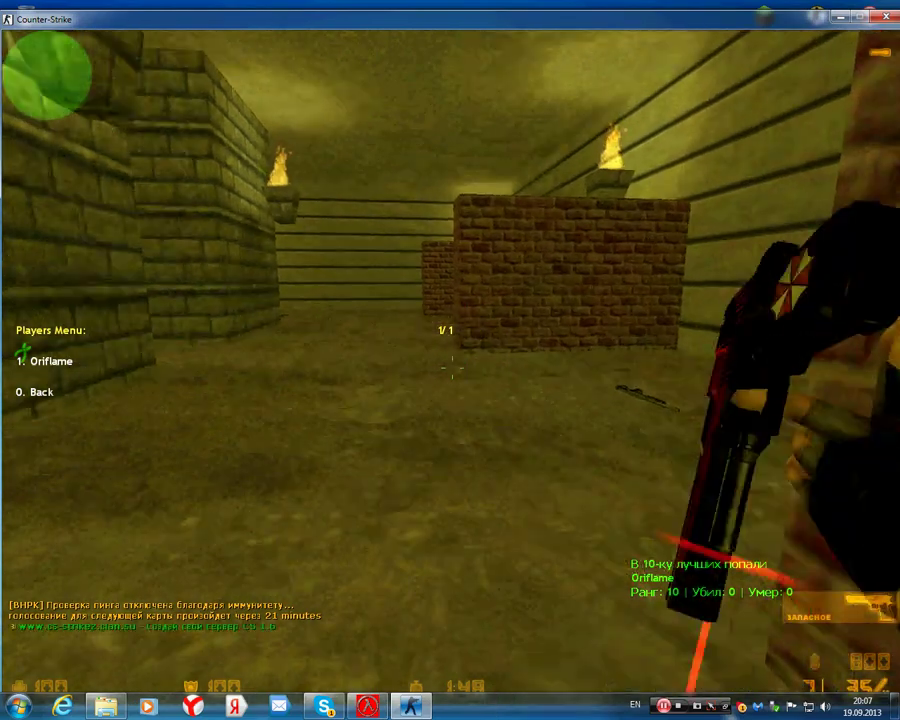
Step: Walk along the stone wall toward the weapons lying on the ground while viewing the custom Deagle model
key(w)
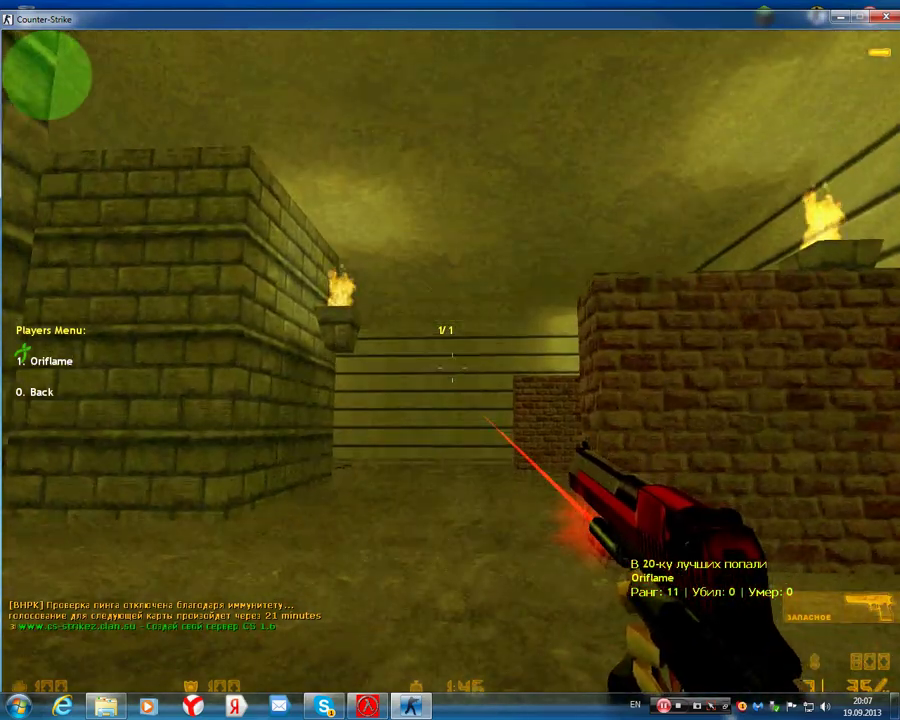
key(w)
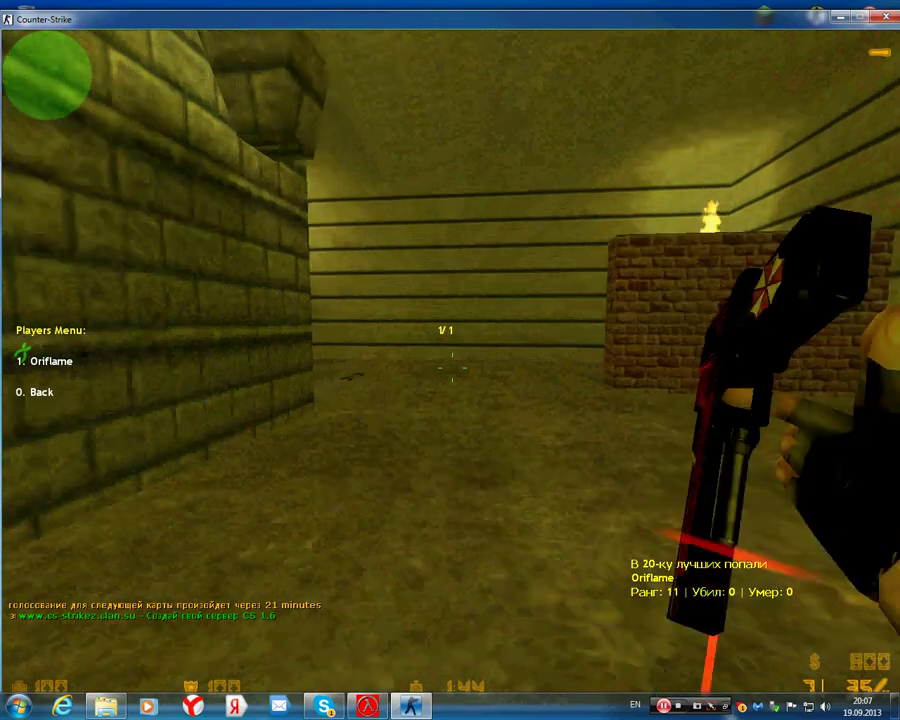
key(w)
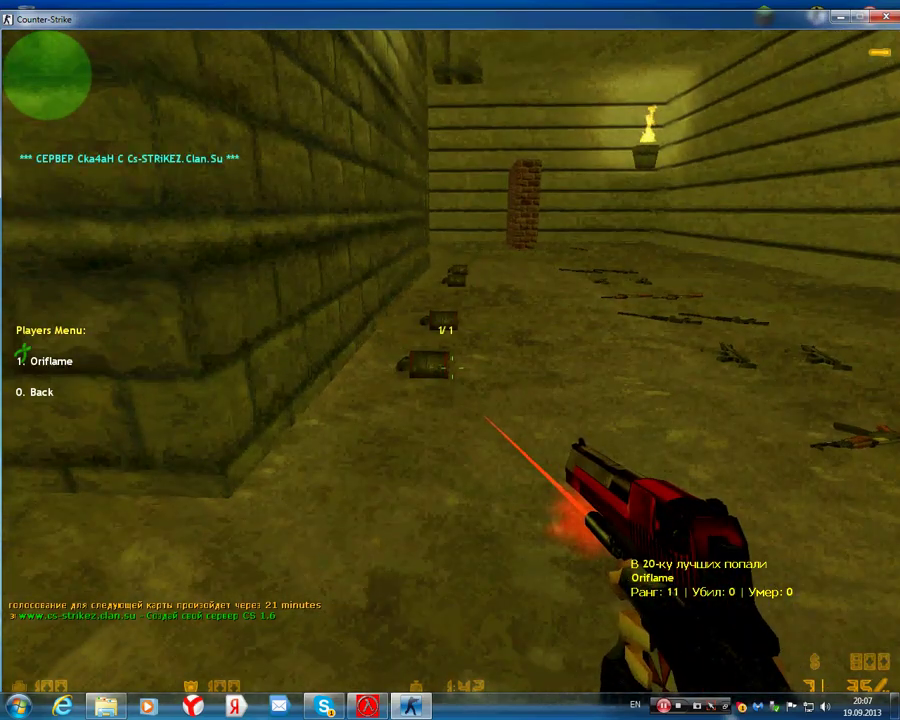
key(w)
key(w)
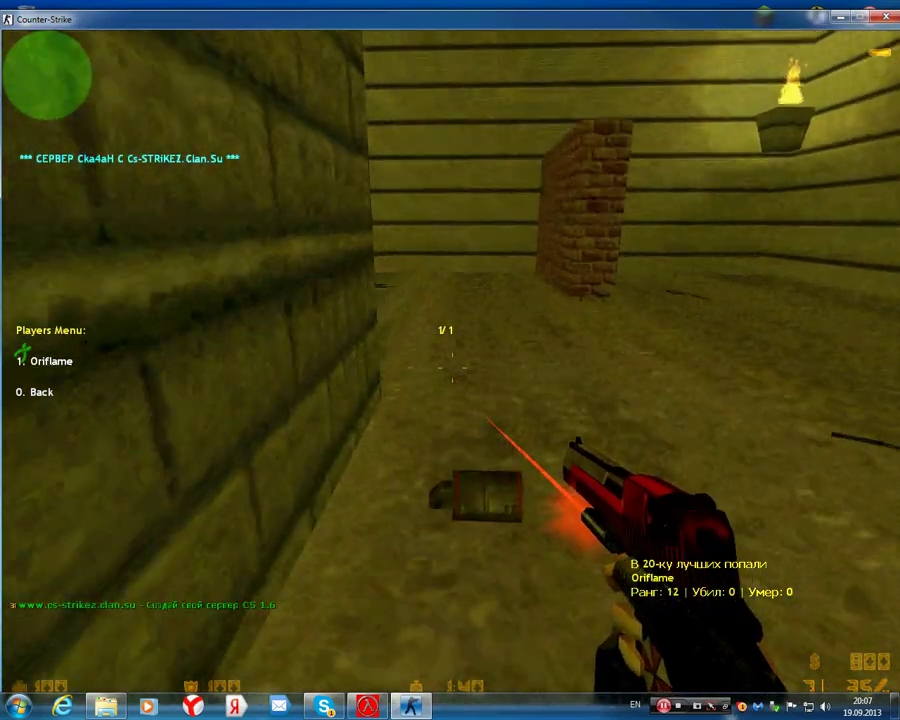
Step: Swap repeatedly between the Deagle and the other weapon to examine the custom model's draw animation, ending in the game's main menu
key(q)
key(q)
key(w)
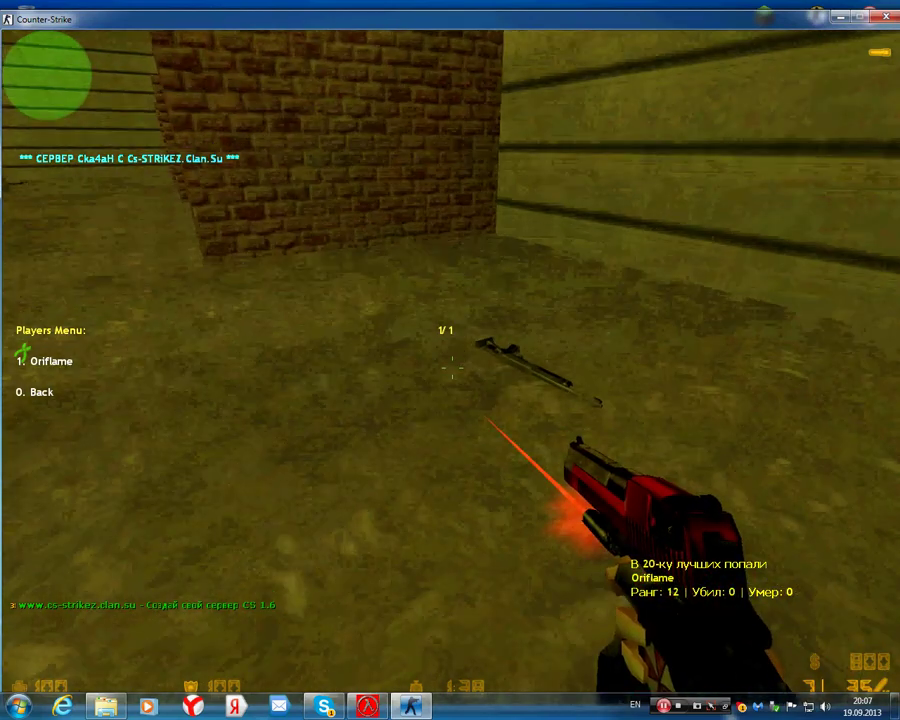
key(w)
key(s)
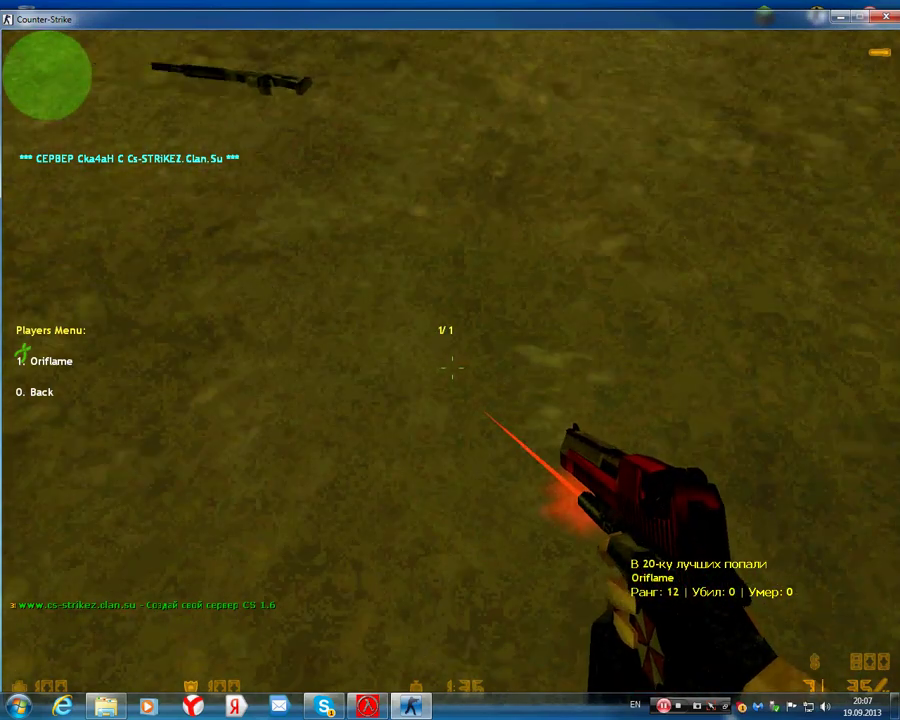
key(w)
key(q)
key(q)
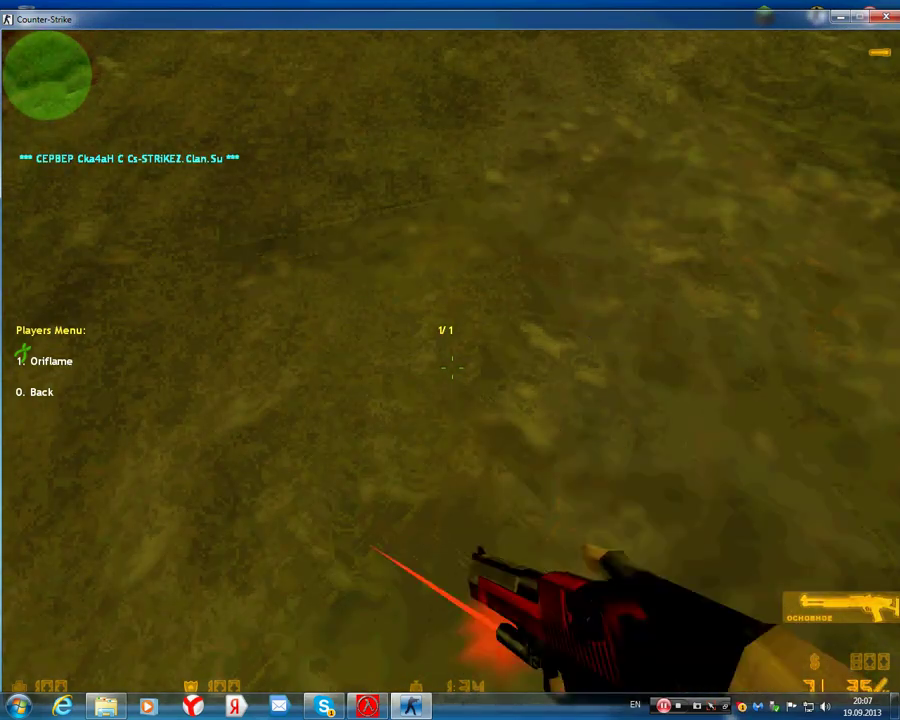
key(q)
scroll(451, 367, down, 4)
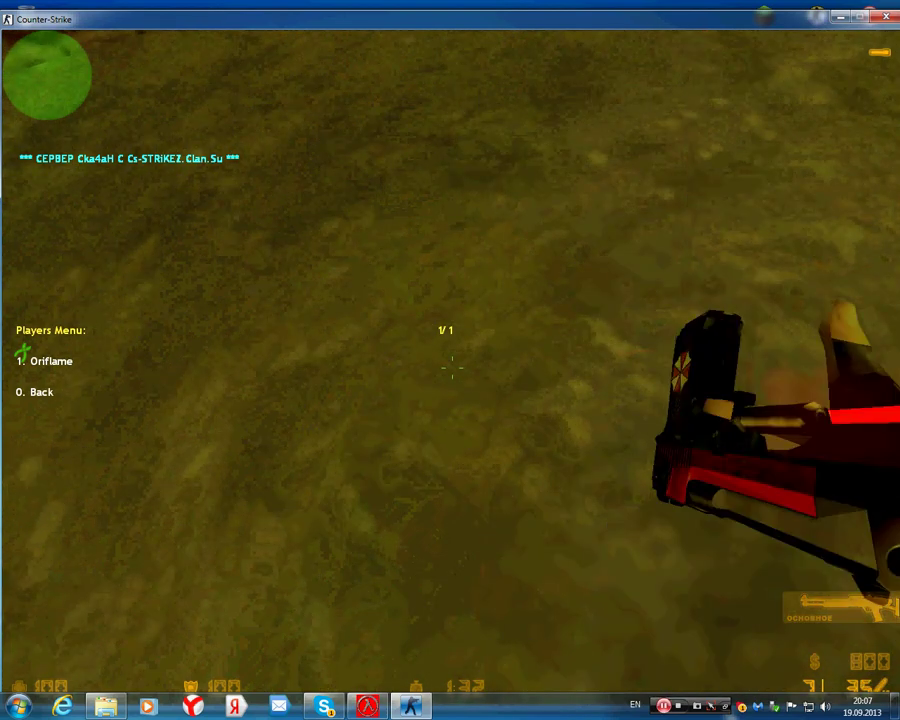
key(Escape)
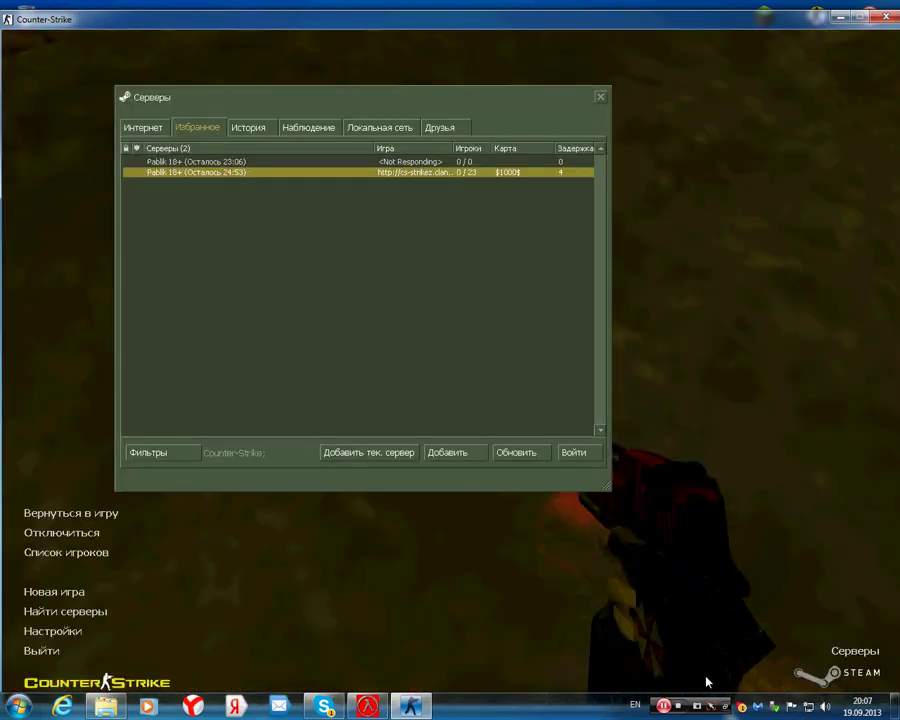